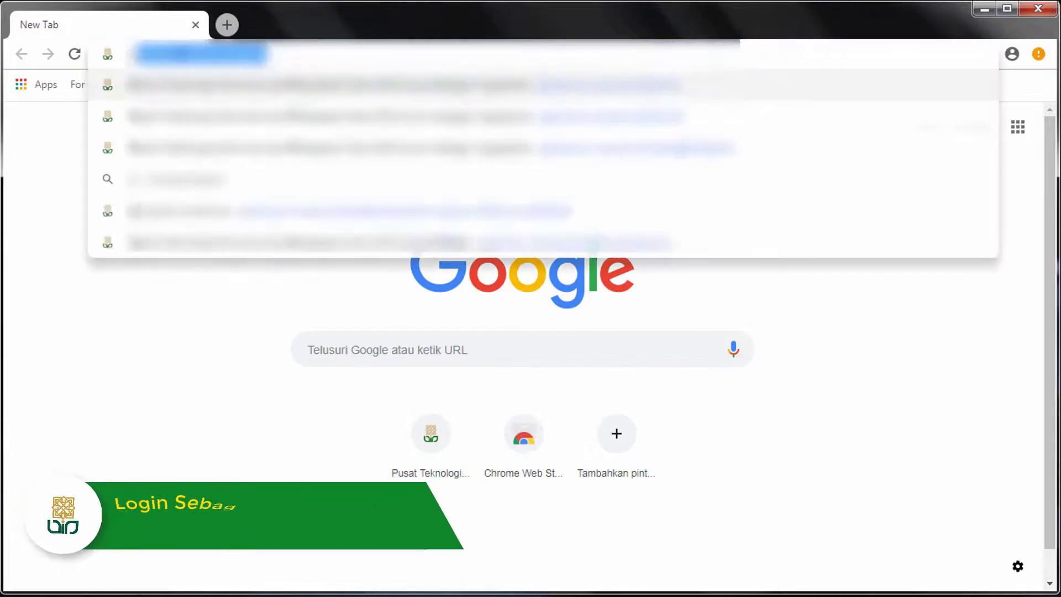
Load ptipd.uin-suka.ac.id in Chrome to reach the site's Login page
{"action": "type", "text": ".uin-"}
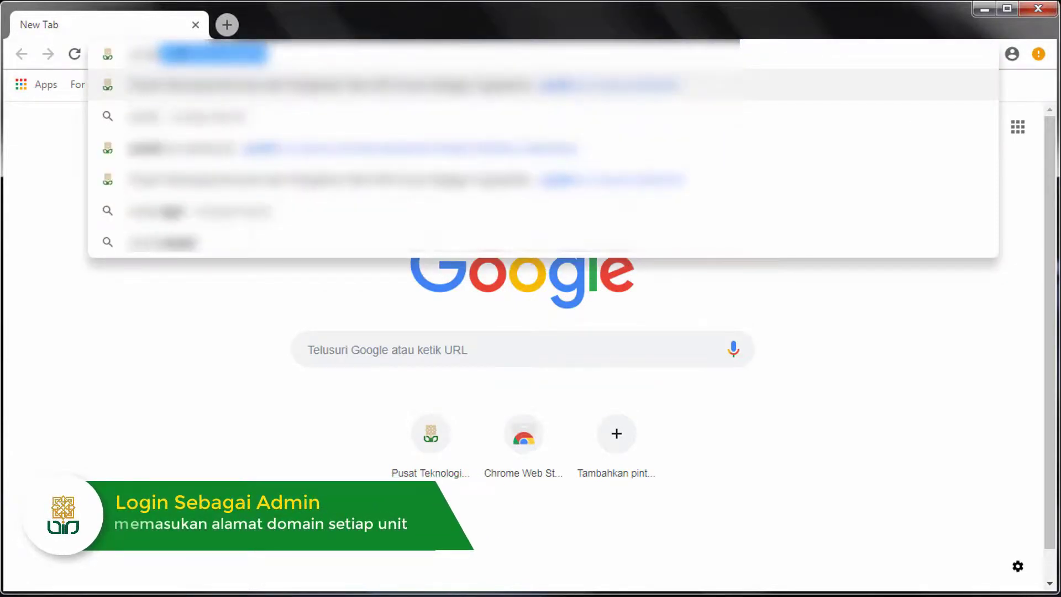
{"action": "type", "text": "suka"}
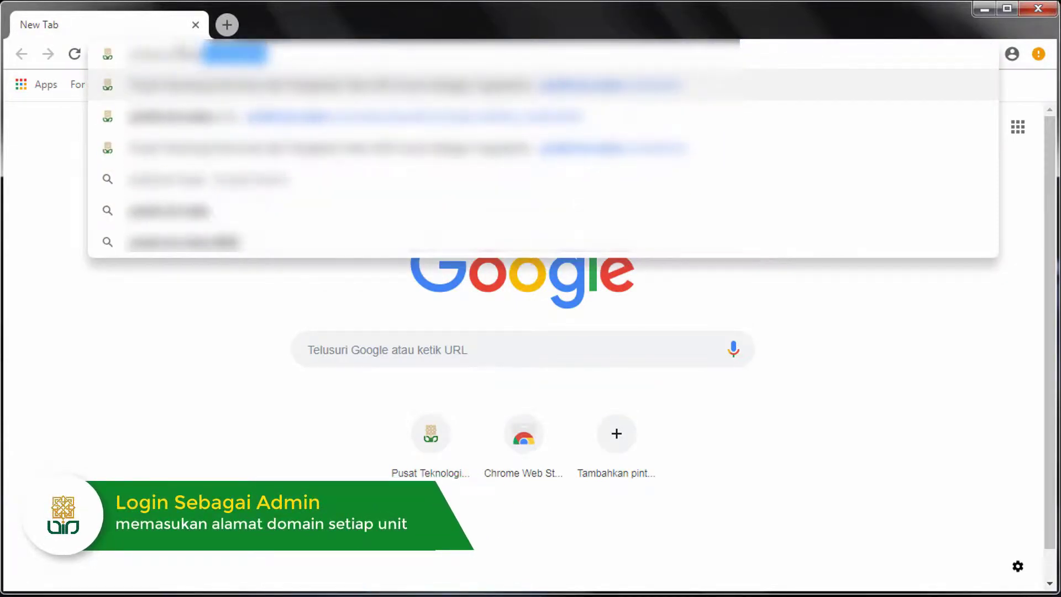
{"action": "type", "text": ".ac.id/"}
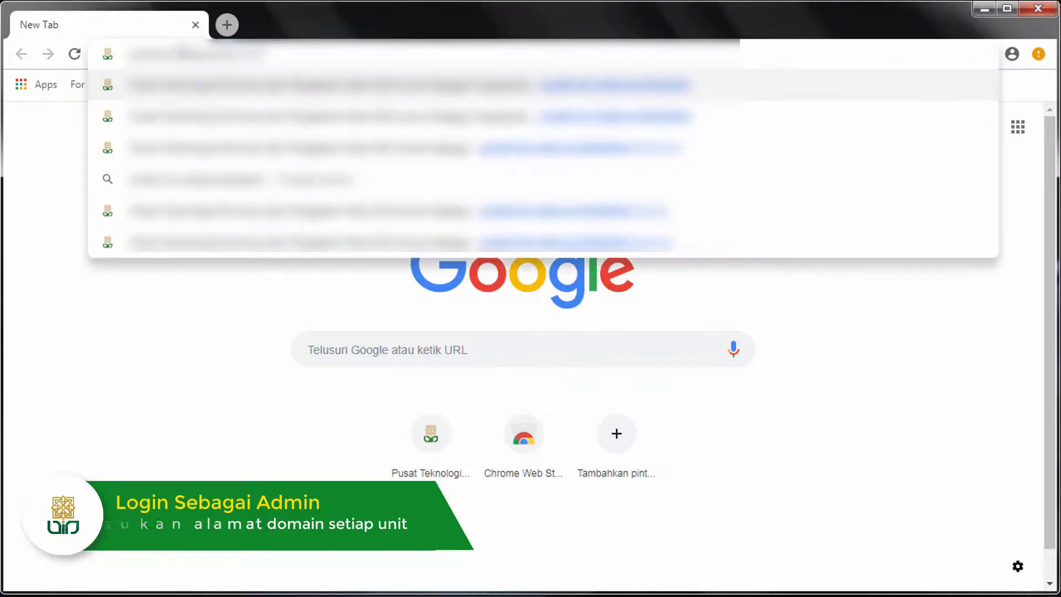
{"action": "key", "text": "Return"}
{"action": "left_click", "coordinate": [283, 371]}
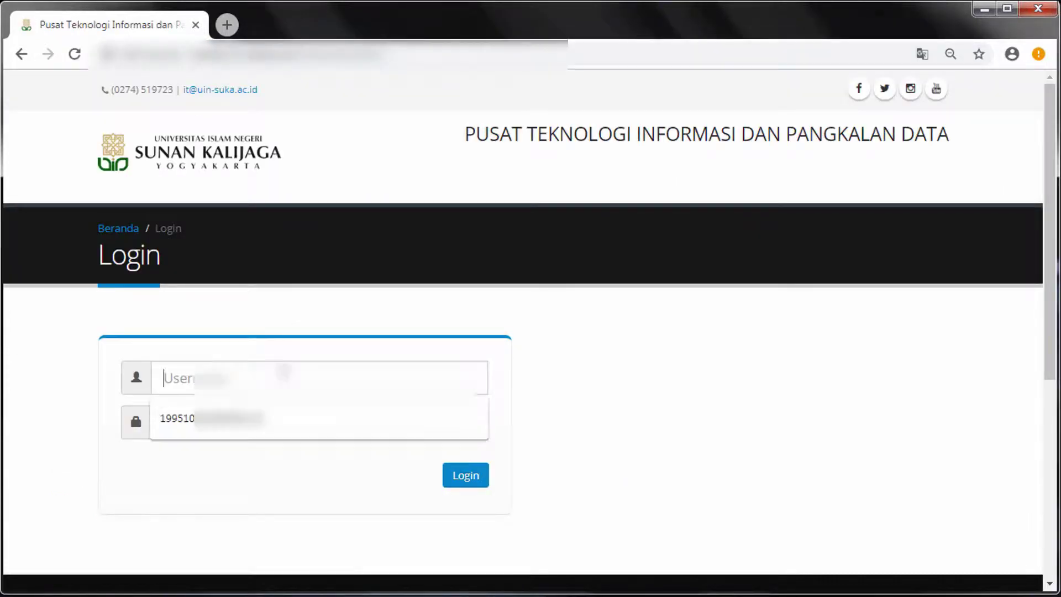
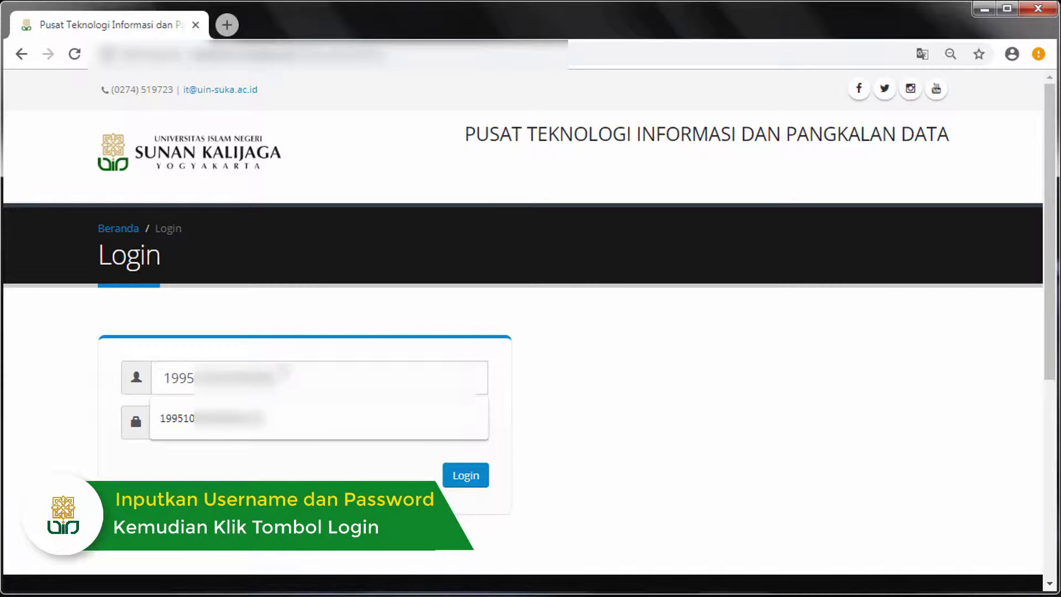
Log in with the saved admin username suggestion and the account password
{"action": "left_click", "coordinate": [275, 418]}
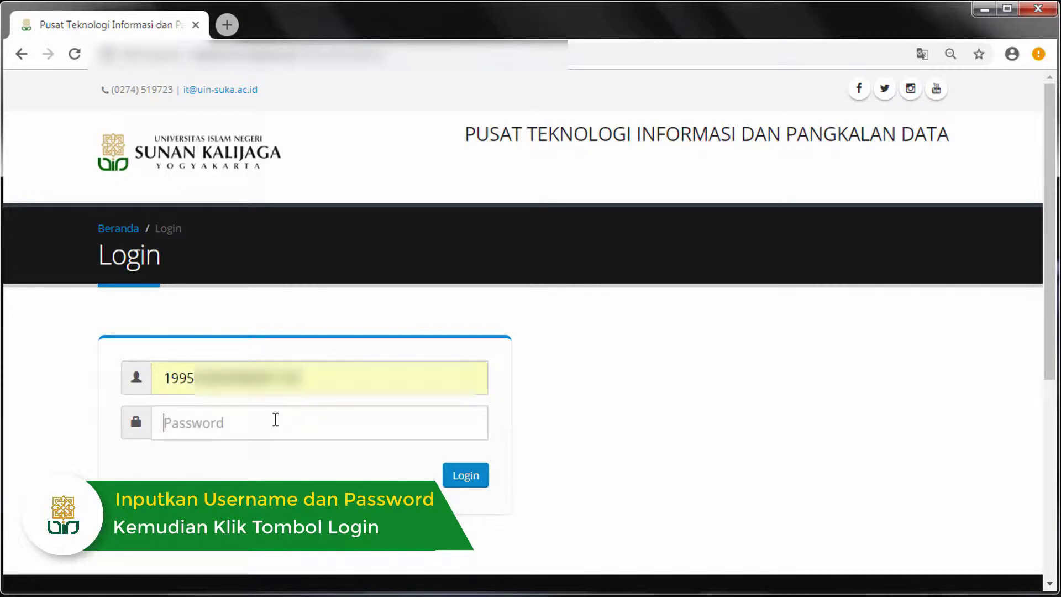
{"action": "type", "text": "••••"}
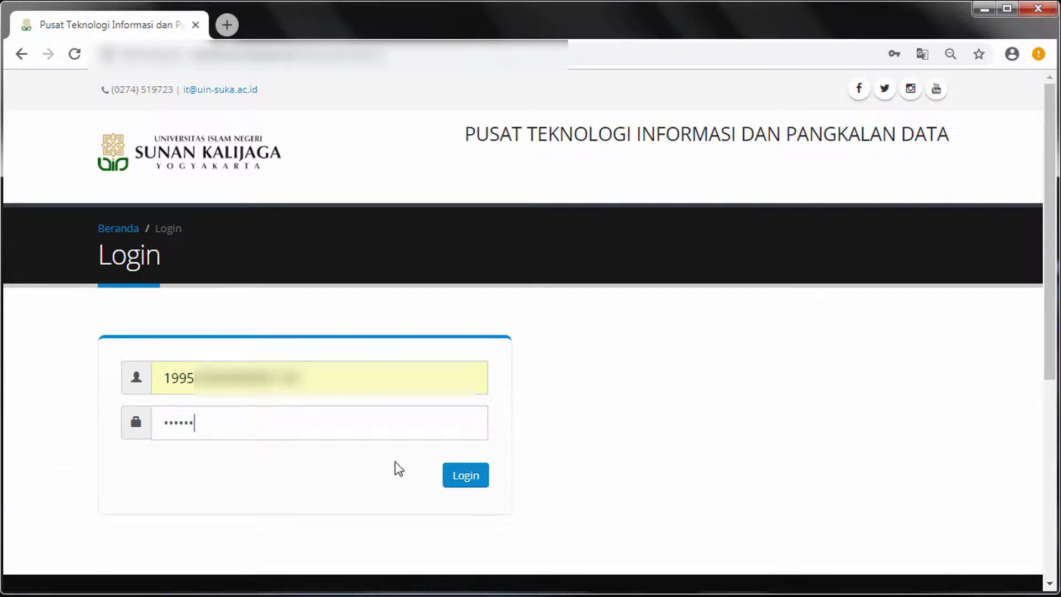
{"action": "left_click", "coordinate": [454, 483]}
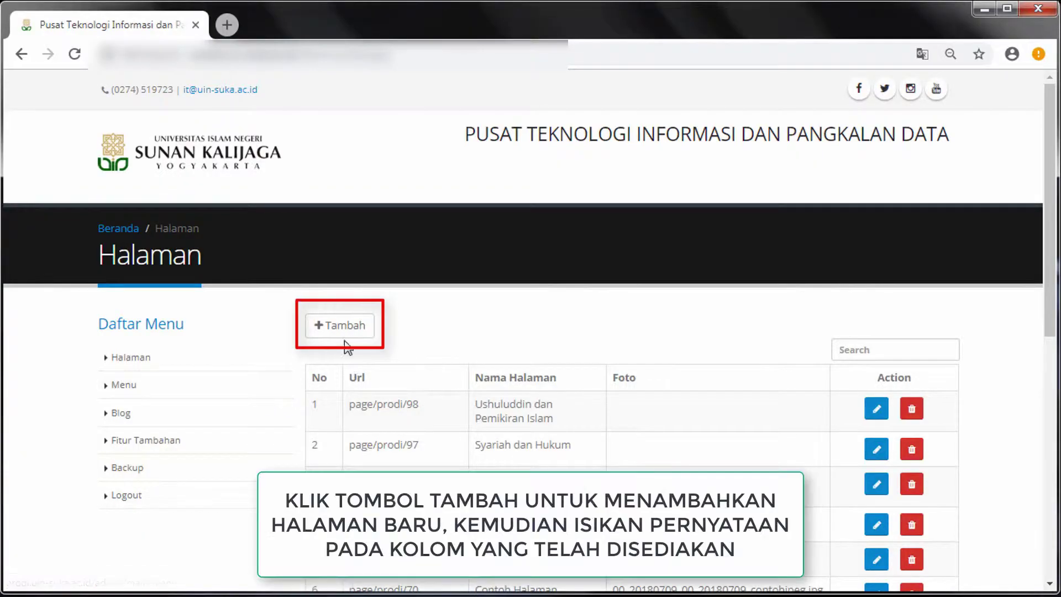
Open the blank add-page form from the Halaman list
{"action": "left_click", "coordinate": [350, 332]}
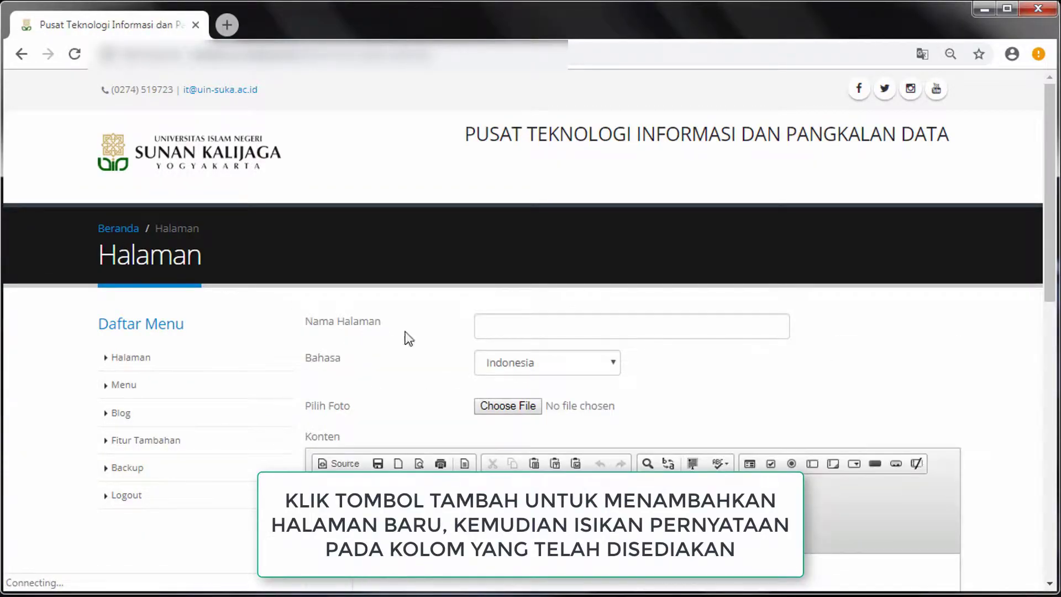
Name the page 'Contoh Nama Halaman', keep Bahasa Indonesia, and skip the photo
{"action": "left_click", "coordinate": [519, 331]}
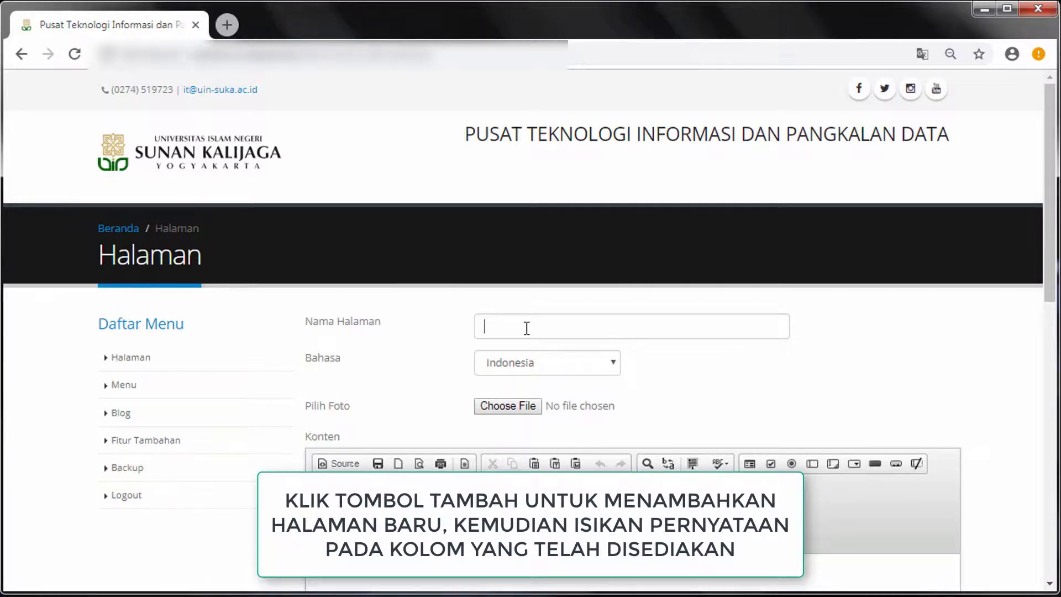
{"action": "type", "text": "Contoh Nama Halaman"}
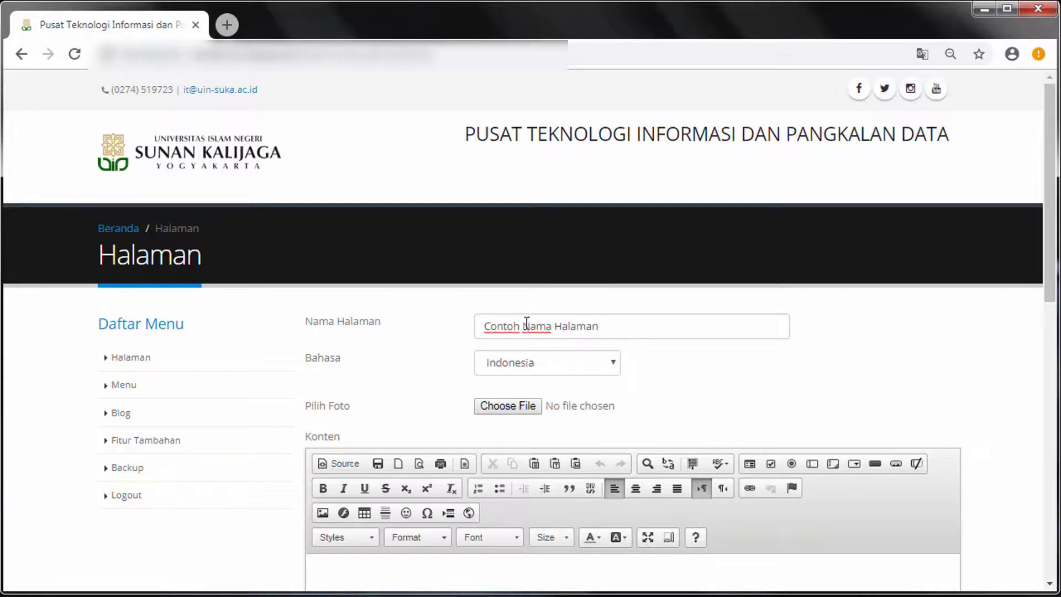
{"action": "left_click", "coordinate": [553, 362]}
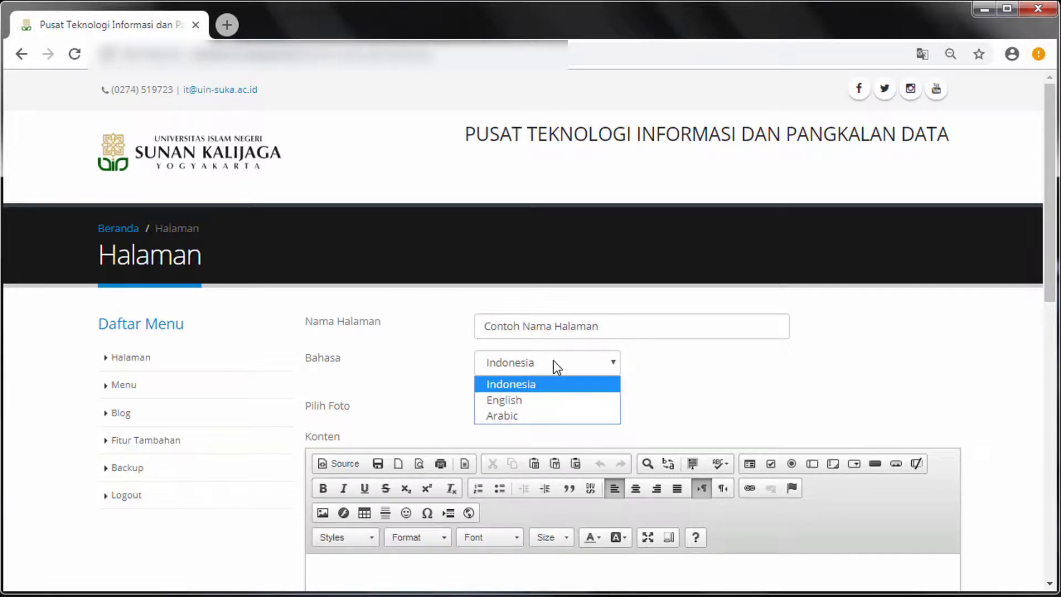
{"action": "left_click", "coordinate": [544, 399]}
{"action": "left_click", "coordinate": [545, 364]}
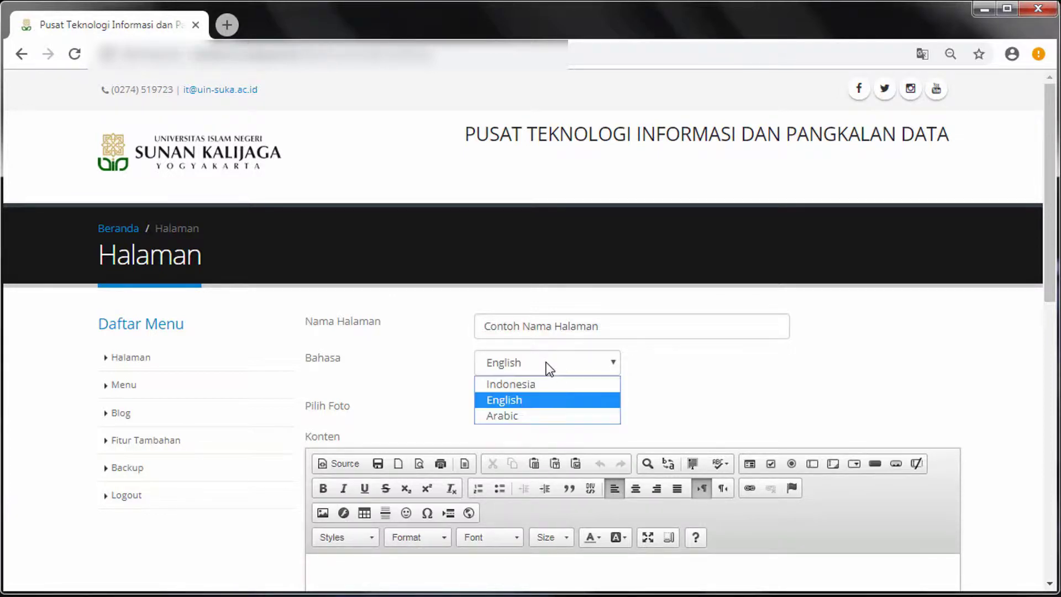
{"action": "left_click", "coordinate": [543, 385]}
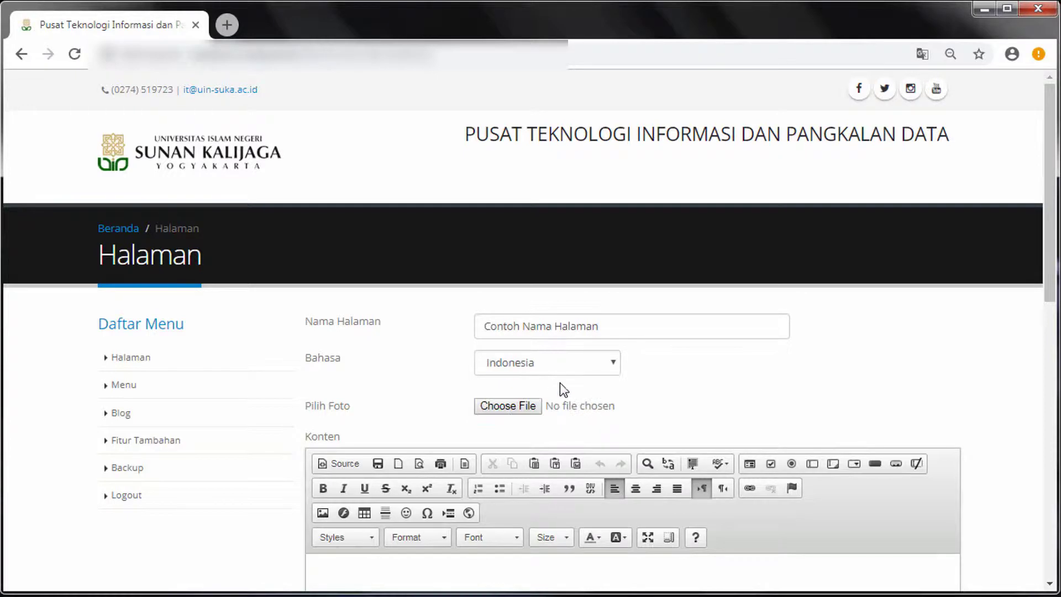
{"action": "scroll", "coordinate": [553, 381], "scroll_direction": "down", "scroll_amount": 1}
{"action": "left_click", "coordinate": [512, 344]}
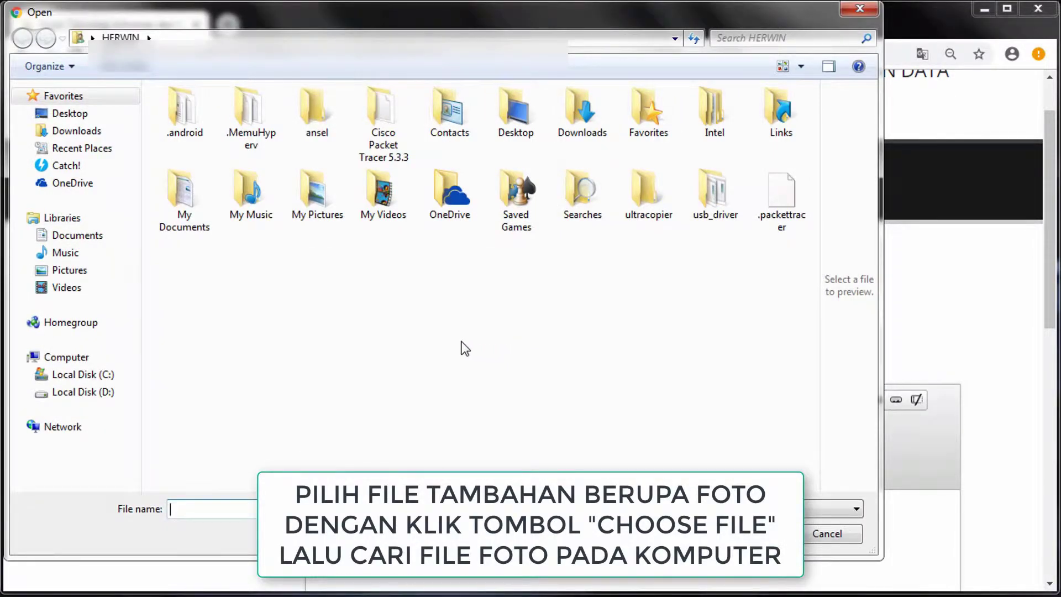
{"action": "left_click", "coordinate": [827, 534]}
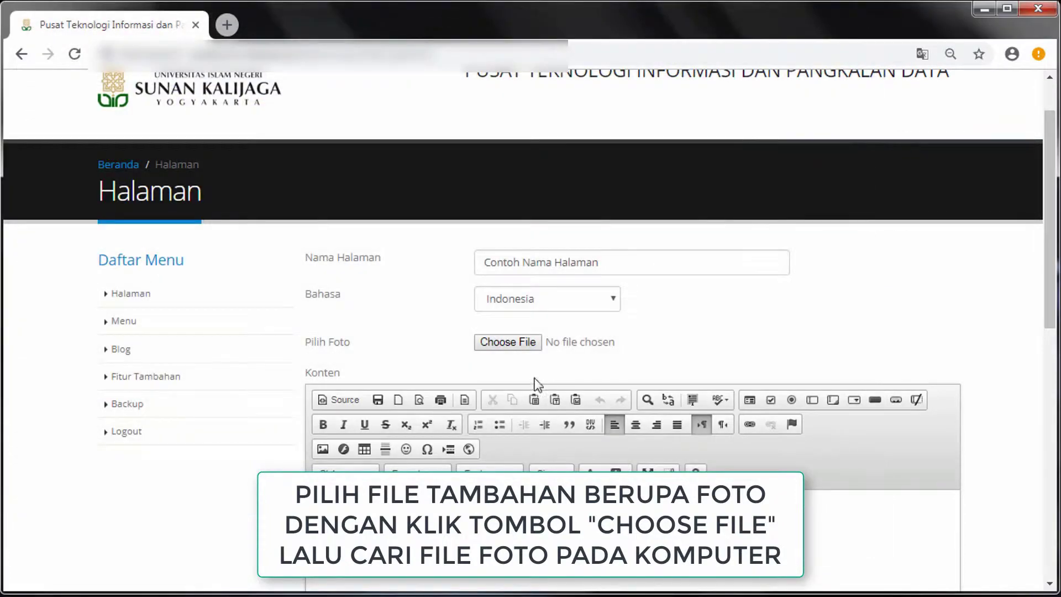
Enter the content 'isi konten' and save the new page
{"action": "scroll", "coordinate": [556, 469], "scroll_direction": "down", "scroll_amount": 3}
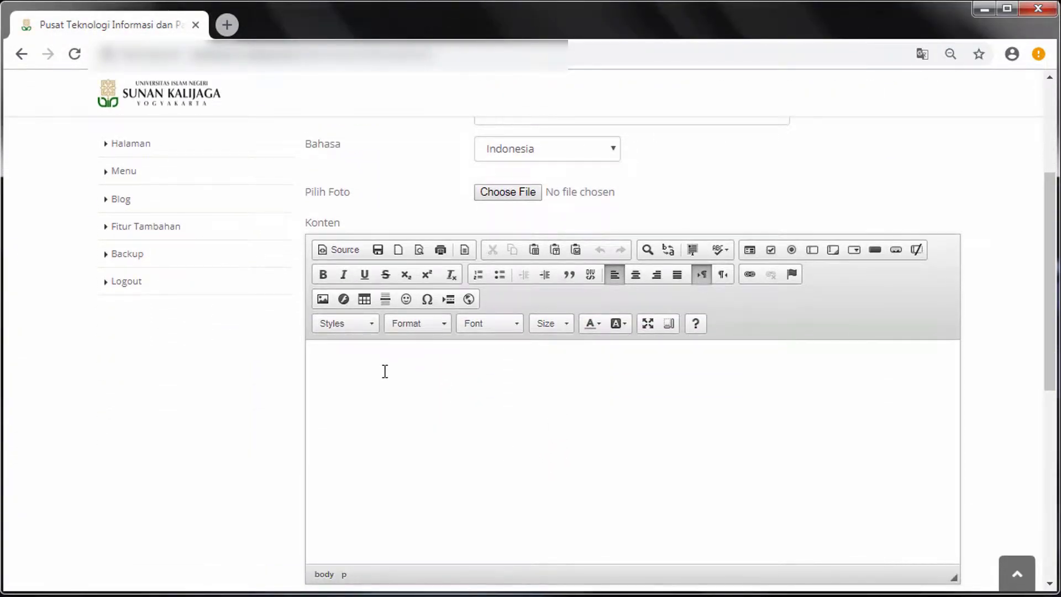
{"action": "scroll", "coordinate": [385, 371], "scroll_direction": "down", "scroll_amount": 3}
{"action": "left_click", "coordinate": [347, 192]}
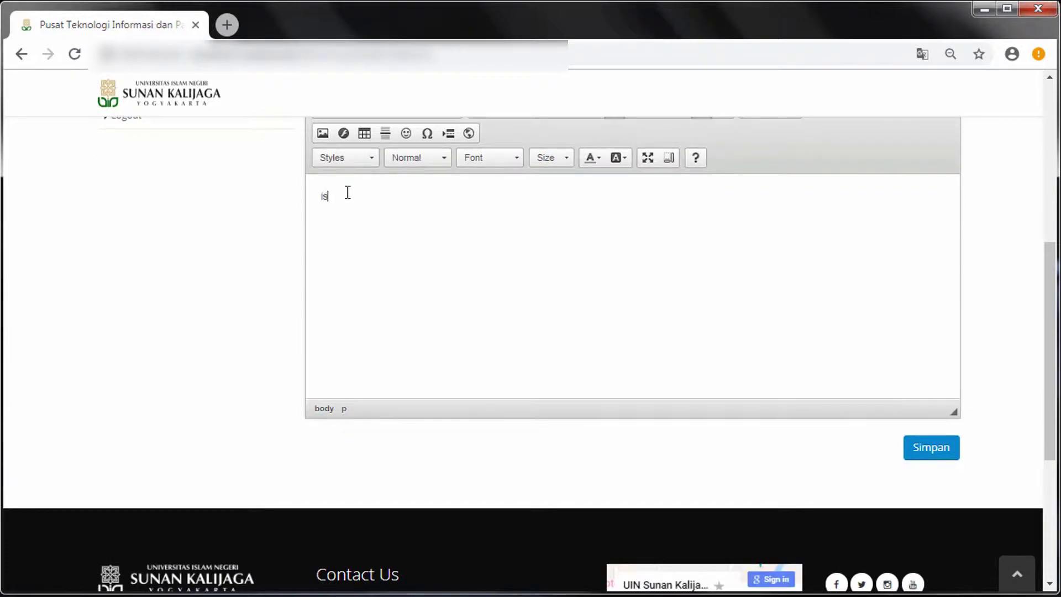
{"action": "type", "text": "isi konten"}
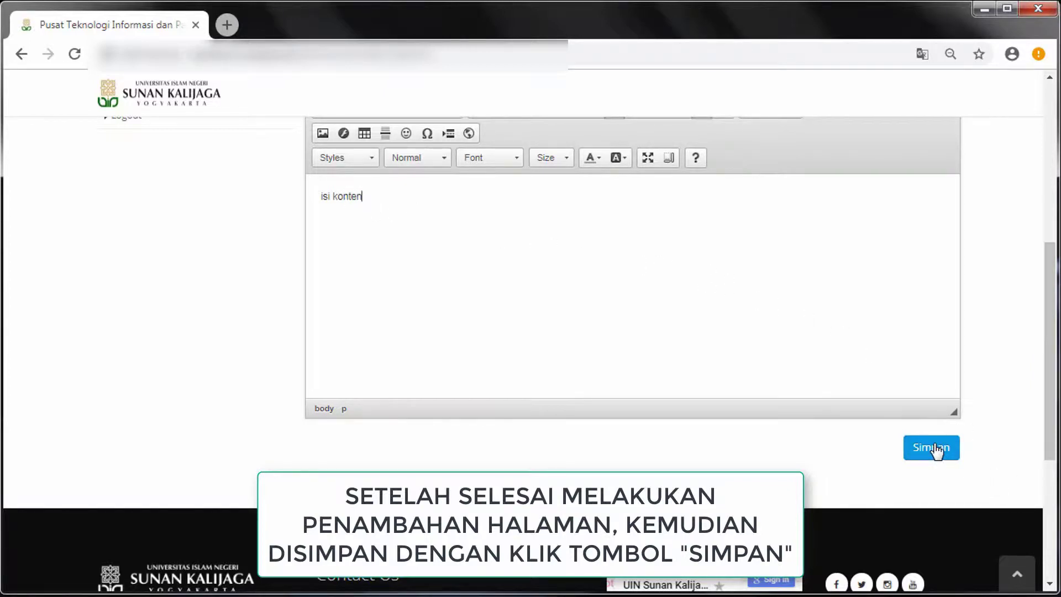
{"action": "left_click", "coordinate": [953, 452]}
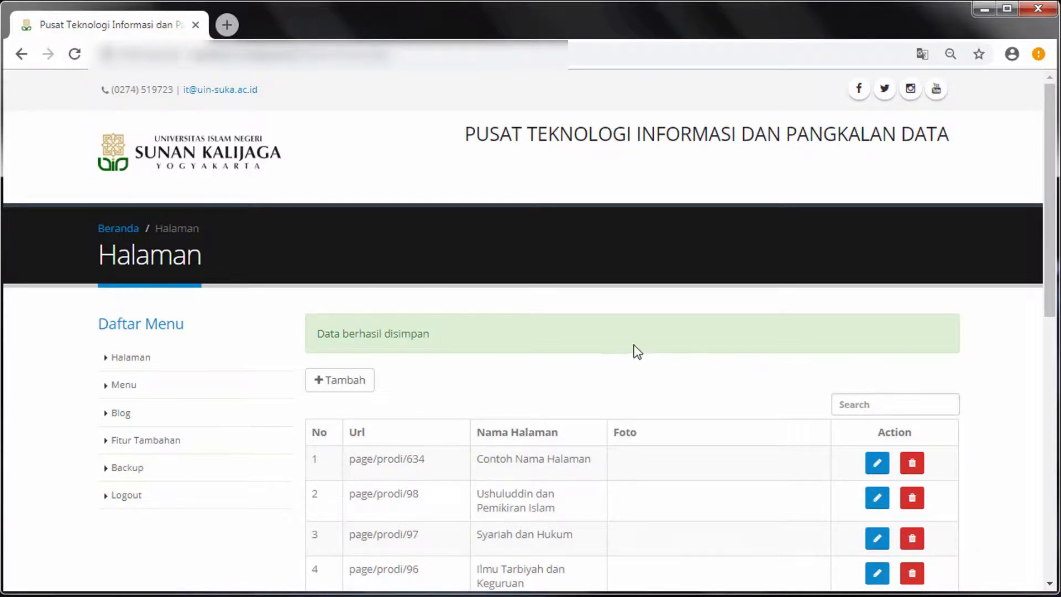
Edit Contoh Nama Halaman so its content reads 'isi konten contoh', then save it
{"action": "type", "text": "c"}
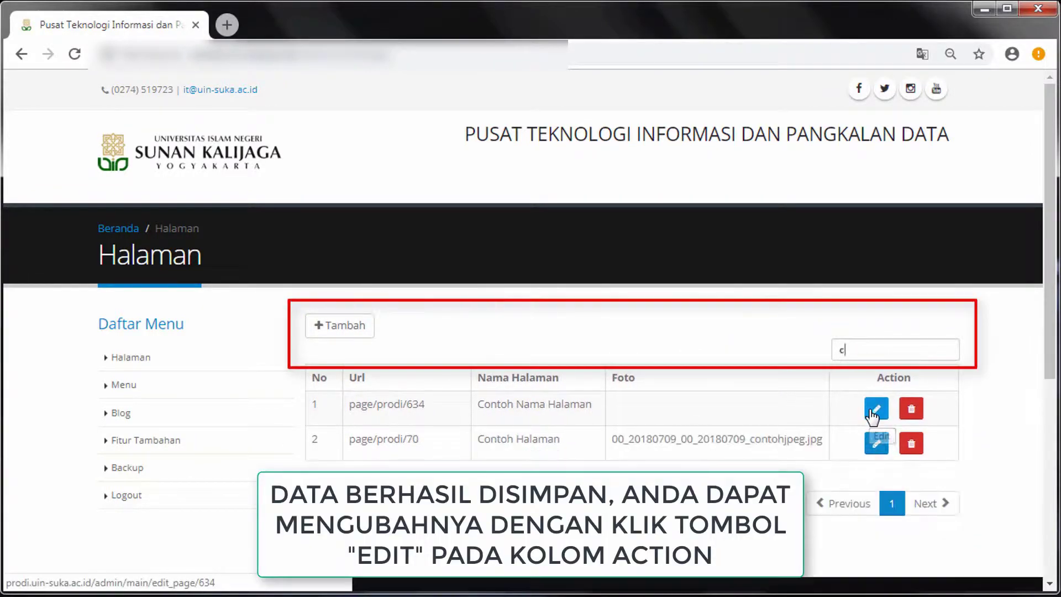
{"action": "type", "text": "ontoh"}
{"action": "left_click_drag", "start_coordinate": [479, 408], "coordinate": [588, 421]}
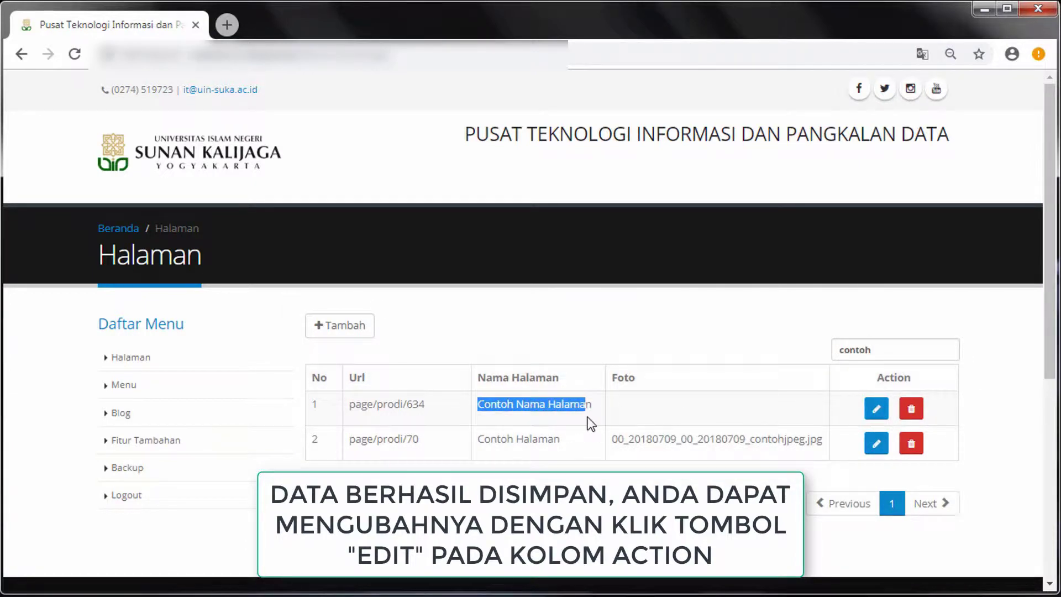
{"action": "left_click", "coordinate": [682, 405]}
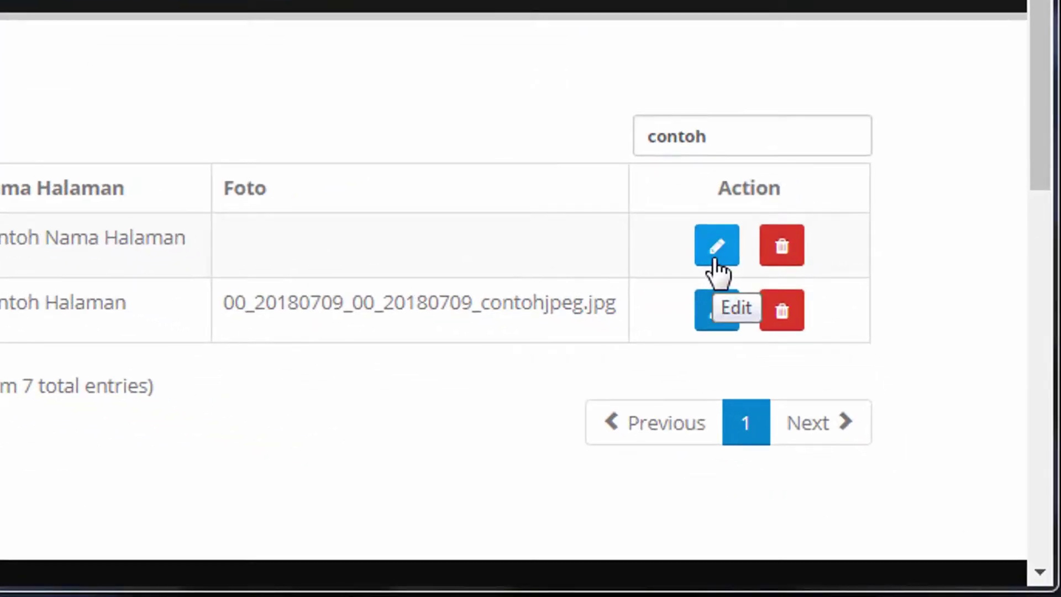
{"action": "left_click", "coordinate": [714, 258]}
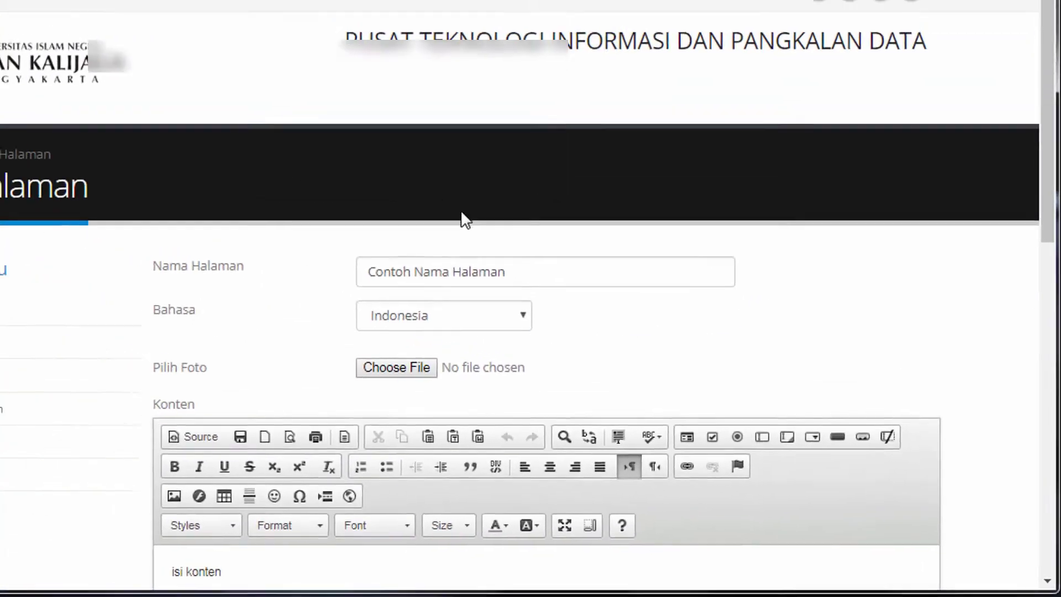
{"action": "scroll", "coordinate": [611, 326], "scroll_direction": "down", "scroll_amount": 5}
{"action": "left_click", "coordinate": [419, 295]}
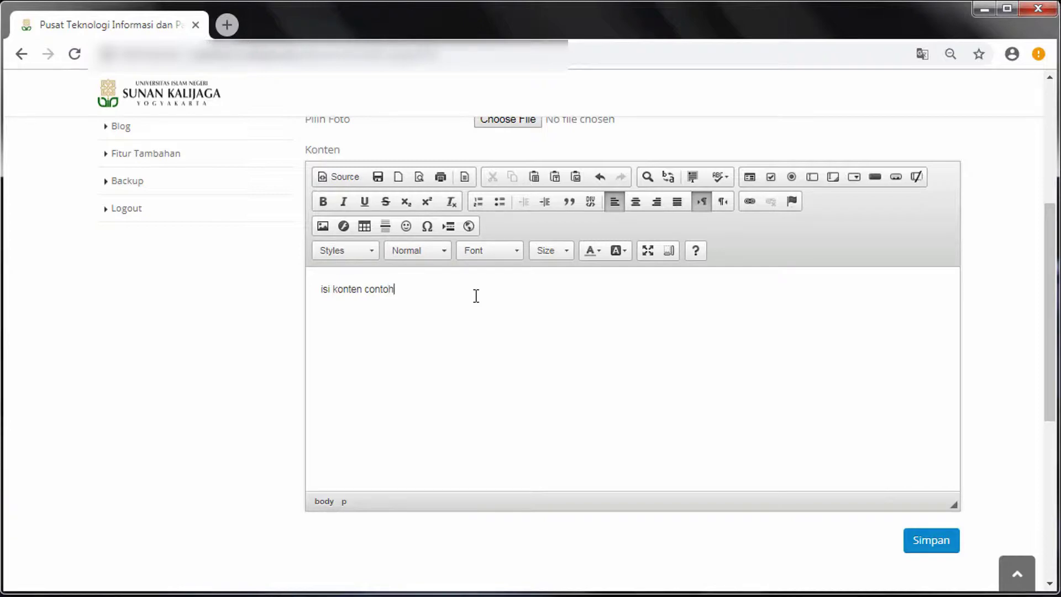
{"action": "left_click", "coordinate": [919, 547]}
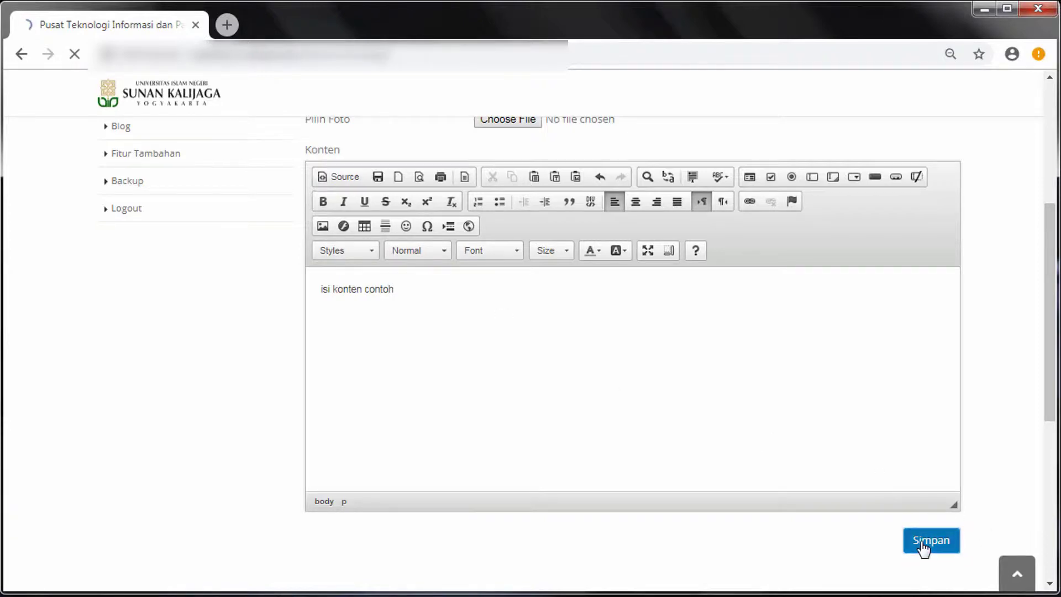
{"action": "scroll", "coordinate": [583, 413], "scroll_direction": "down", "scroll_amount": 1}
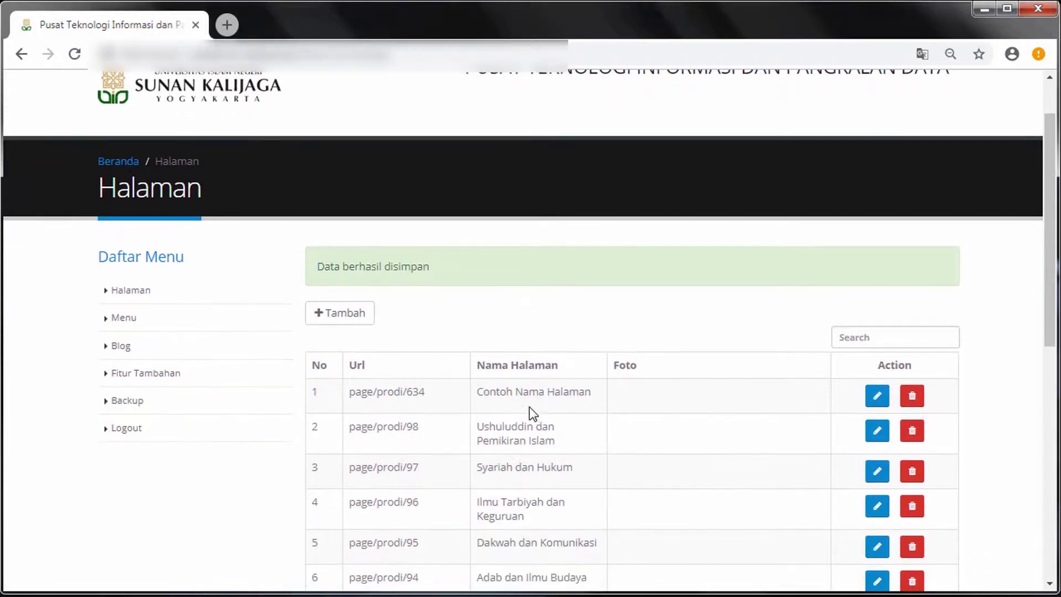
{"action": "left_click_drag", "start_coordinate": [480, 392], "coordinate": [585, 407]}
Delete the Contoh Nama Halaman page with the Hapus button
{"action": "left_click", "coordinate": [679, 409]}
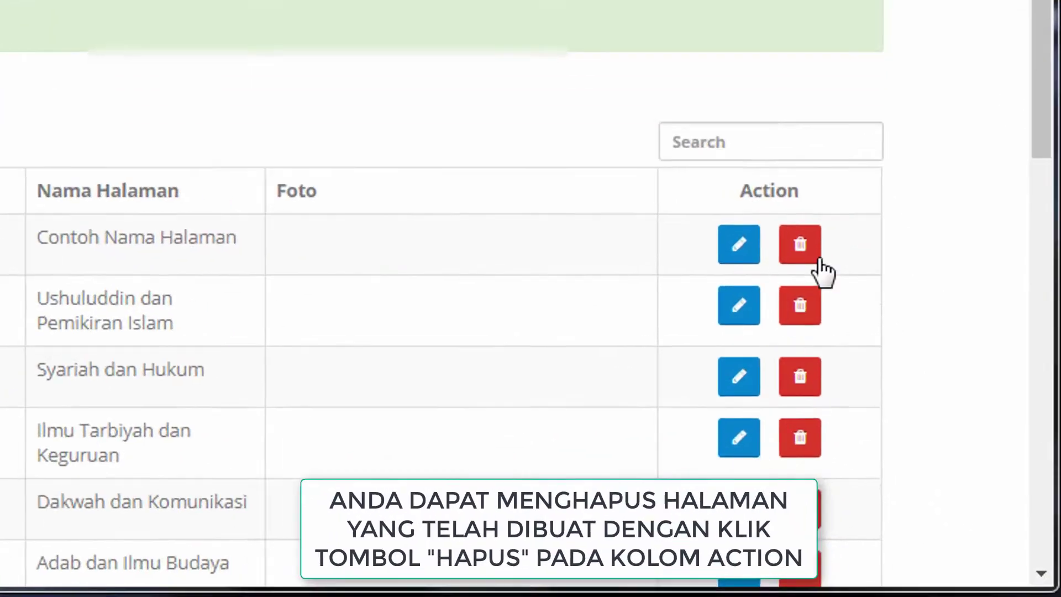
{"action": "scroll", "coordinate": [820, 271], "scroll_direction": "down", "scroll_amount": 1}
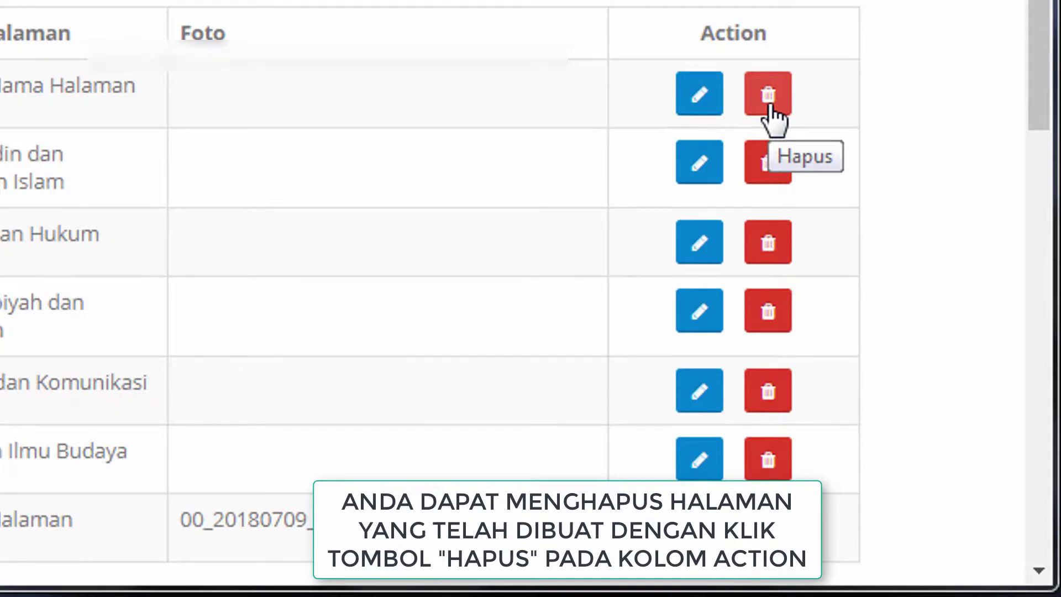
{"action": "left_click", "coordinate": [772, 118]}
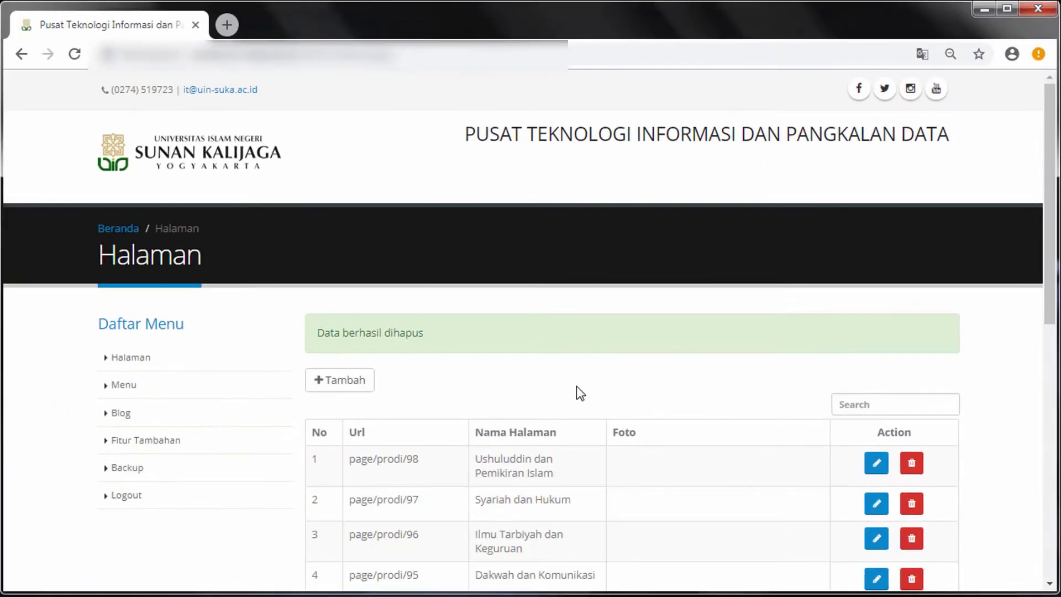
{"action": "scroll", "coordinate": [576, 386], "scroll_direction": "down", "scroll_amount": 2}
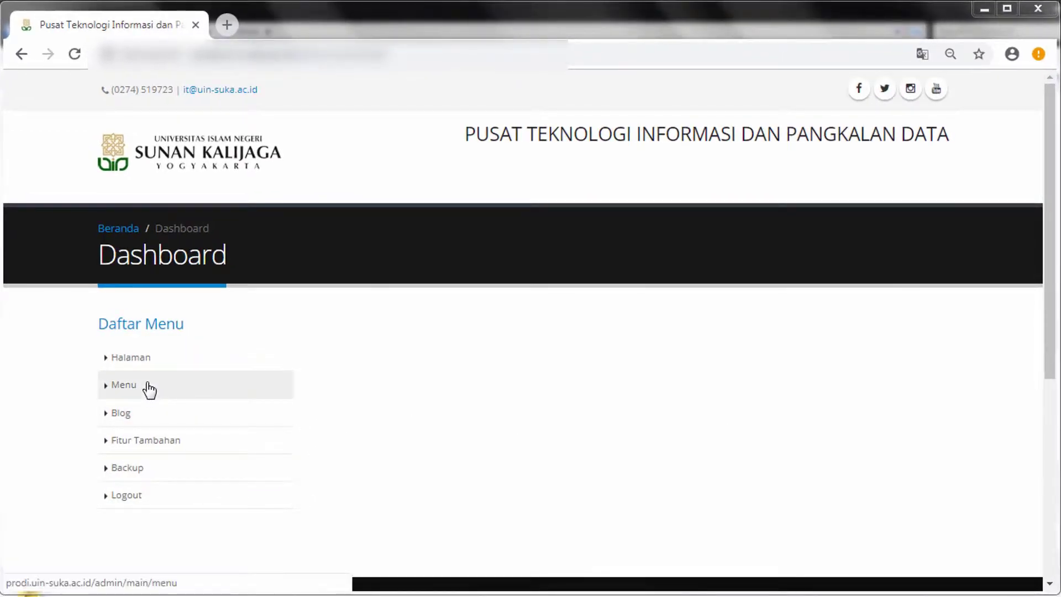
Start a menu item 'Contoh Menu 1' in Indonesia with Mega Konten set to Tidak
{"action": "left_click", "coordinate": [148, 384]}
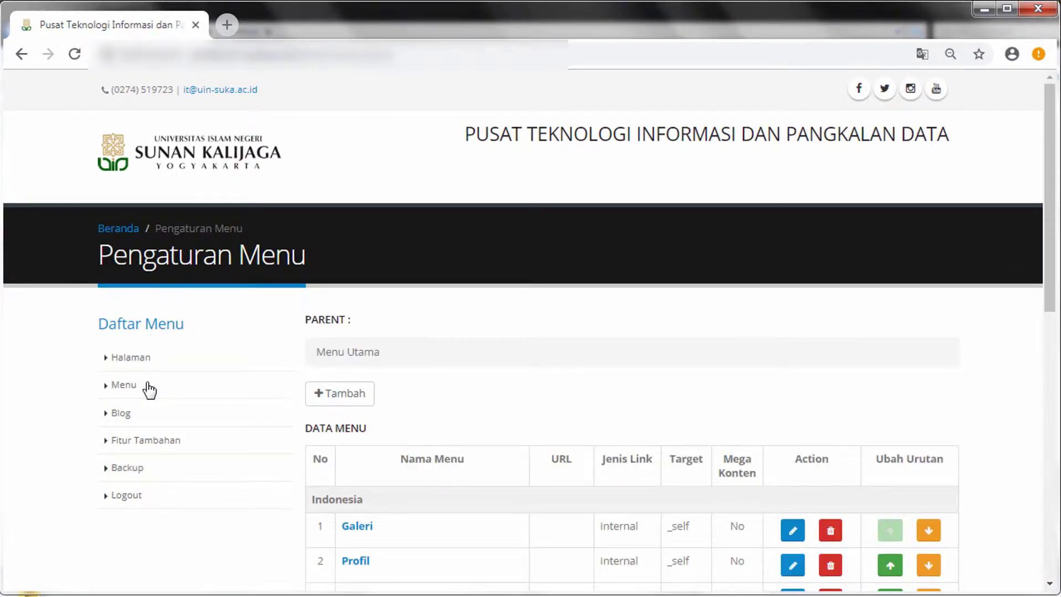
{"action": "left_click", "coordinate": [348, 395]}
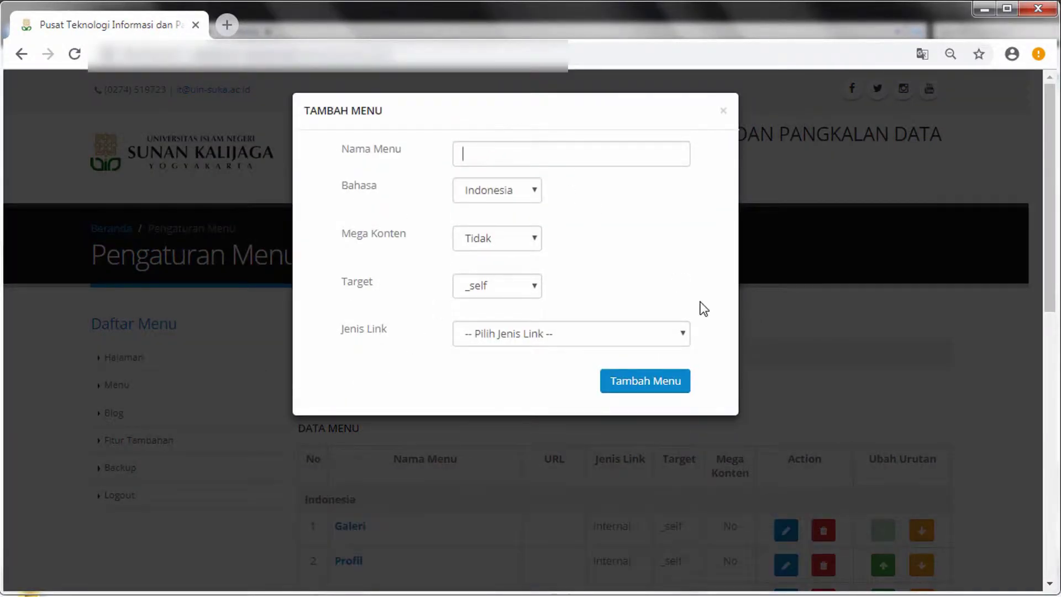
{"action": "type", "text": "Contoh Menu 1"}
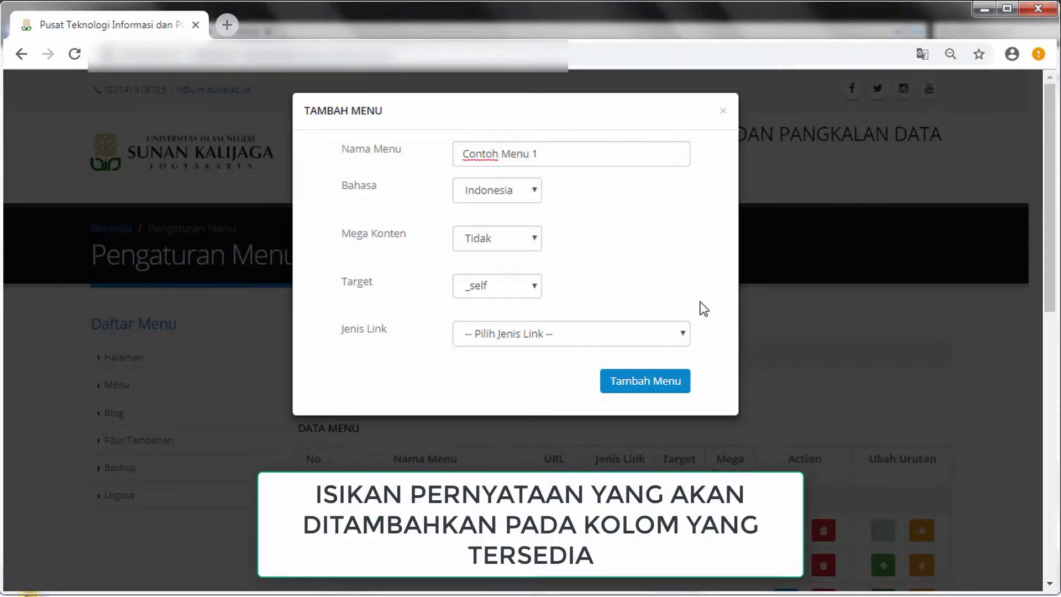
{"action": "left_click", "coordinate": [514, 193]}
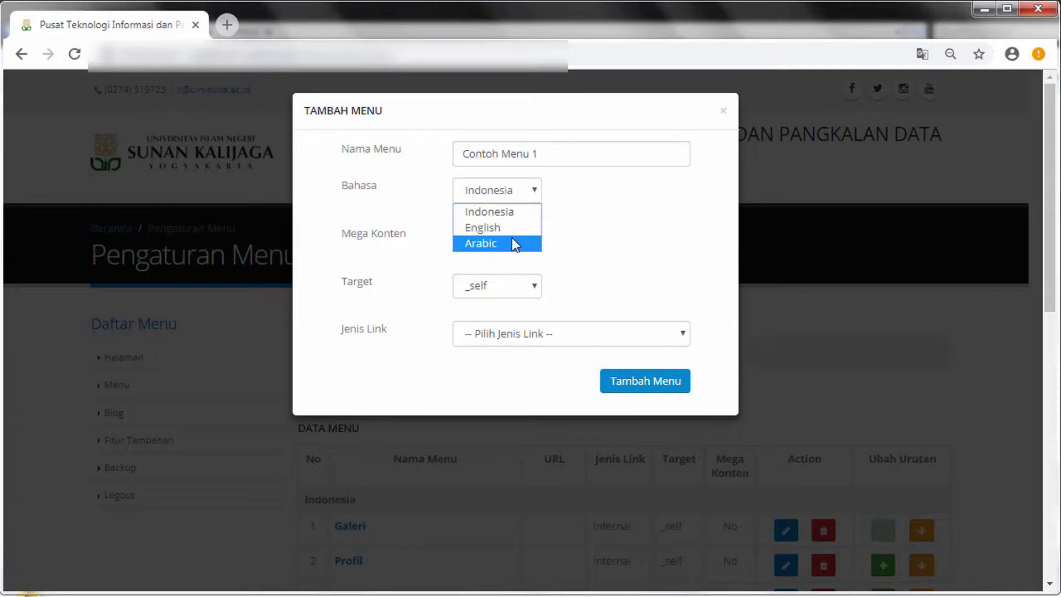
{"action": "left_click", "coordinate": [509, 215]}
{"action": "left_click", "coordinate": [517, 238]}
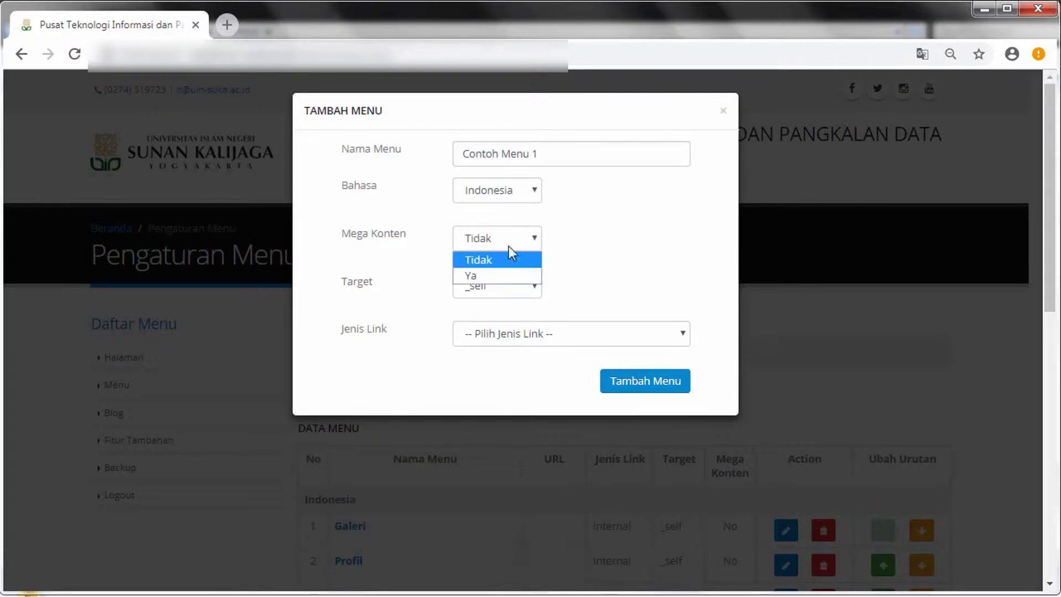
{"action": "left_click", "coordinate": [496, 260]}
Keep target _self, link it internally to Contoh Halaman, and save the menu item
{"action": "left_click", "coordinate": [511, 284]}
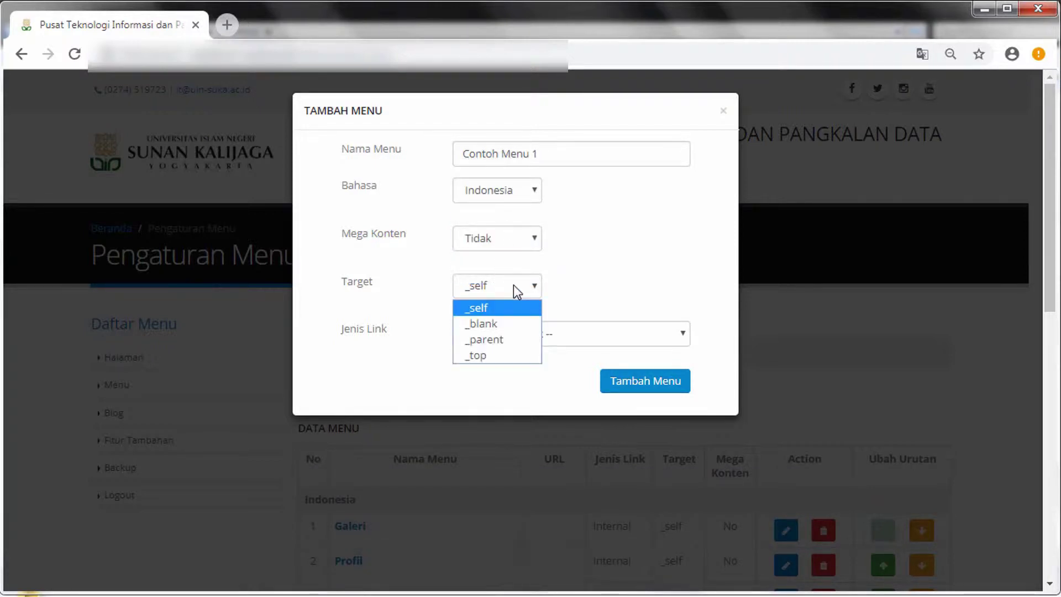
{"action": "left_click", "coordinate": [506, 307]}
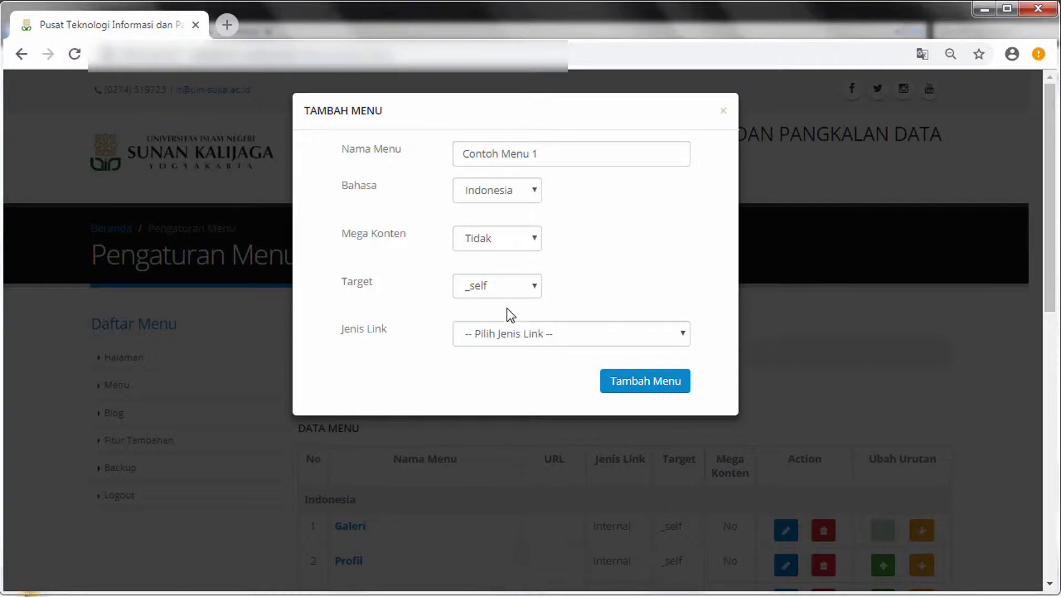
{"action": "left_click", "coordinate": [650, 331]}
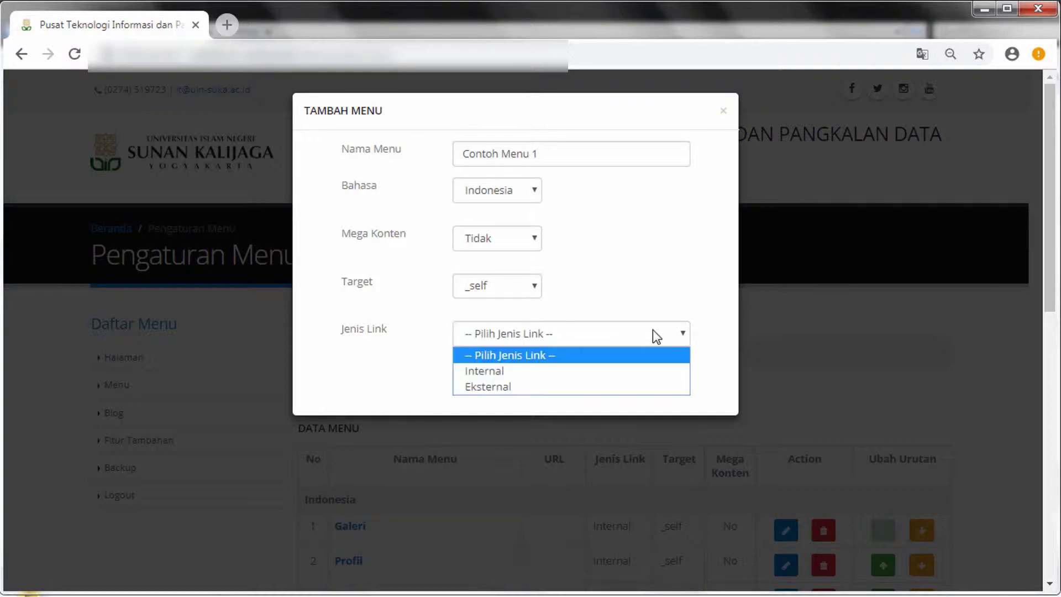
{"action": "left_click", "coordinate": [602, 370]}
{"action": "left_click", "coordinate": [608, 380]}
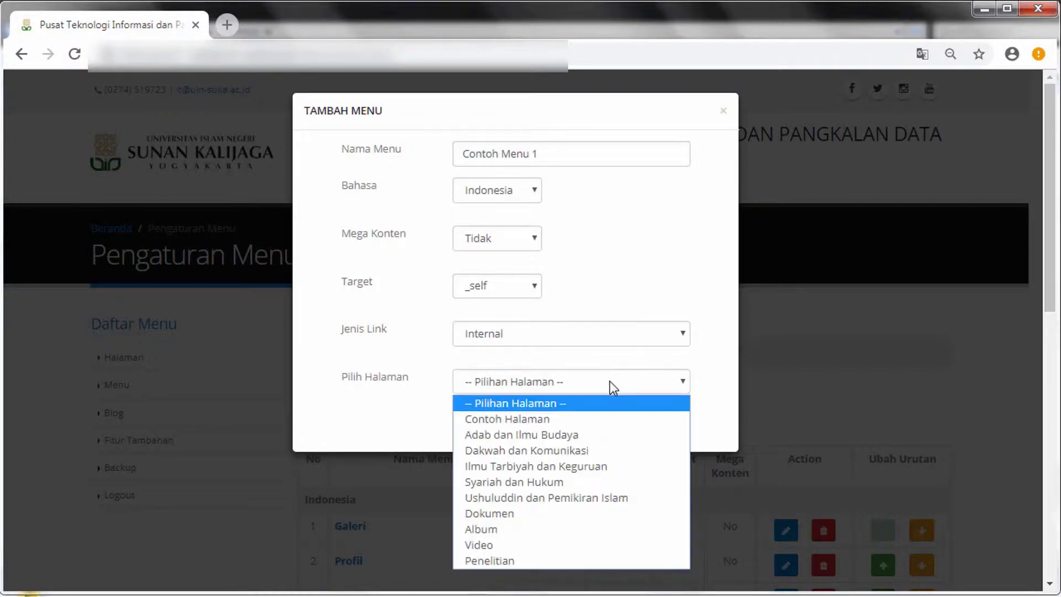
{"action": "left_click", "coordinate": [570, 424]}
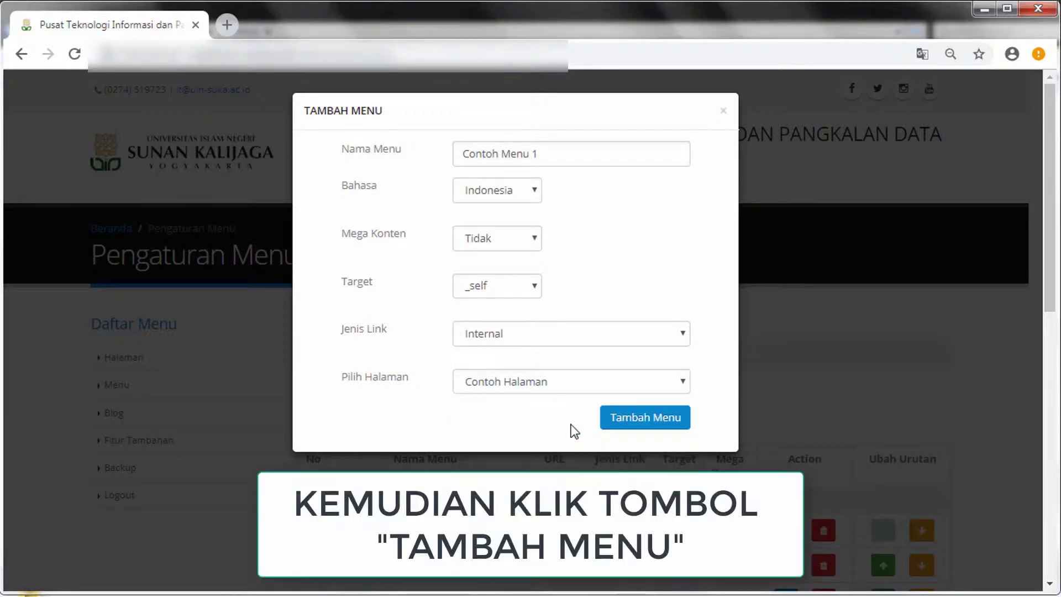
{"action": "left_click", "coordinate": [685, 426]}
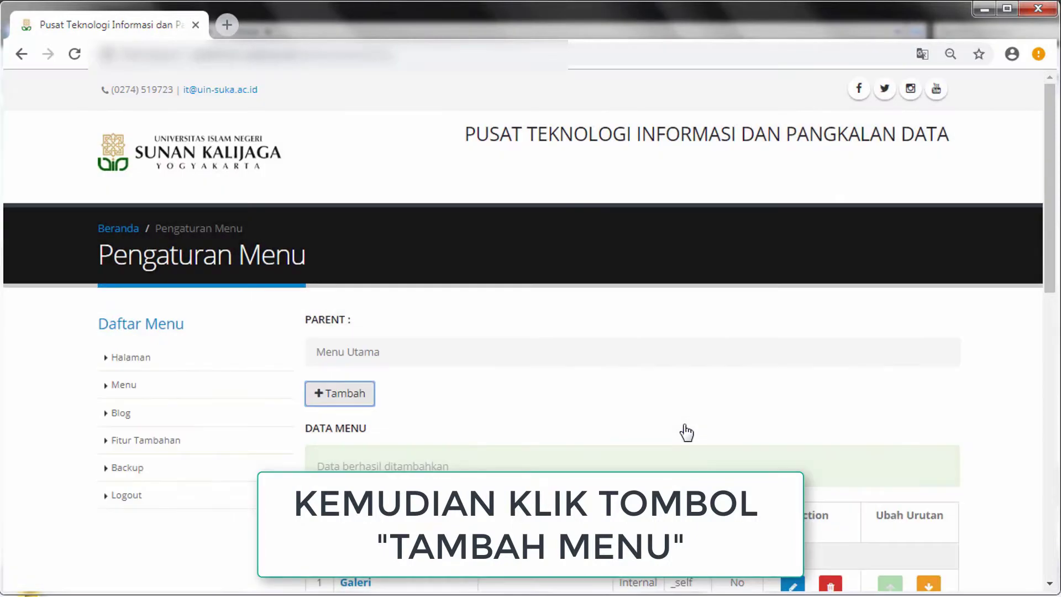
Raise Contoh Menu 1 two places to fifth, above Menu Mega Konten
{"action": "scroll", "coordinate": [685, 431], "scroll_direction": "down", "scroll_amount": 7}
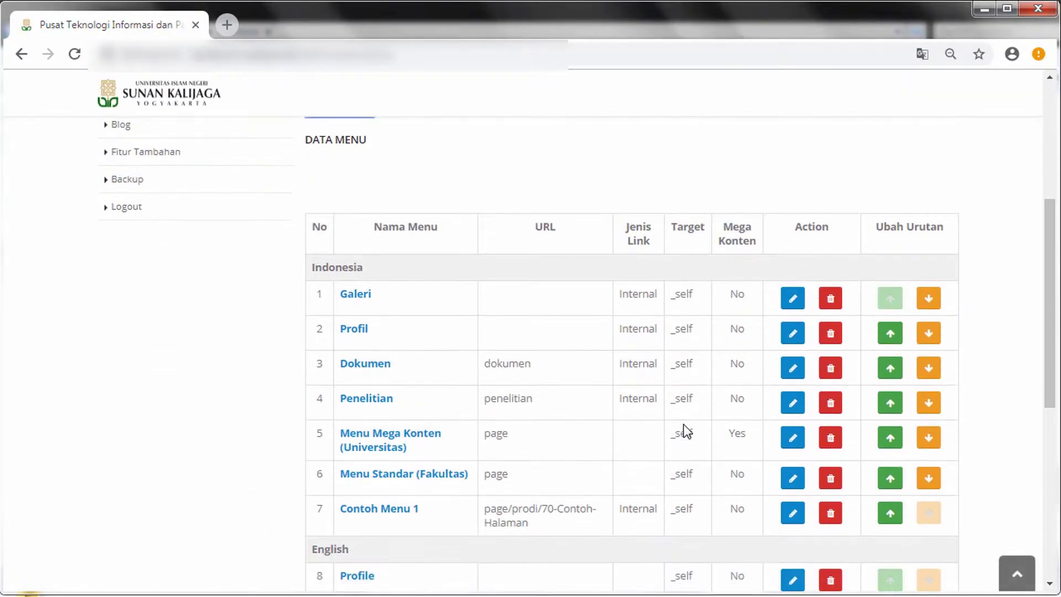
{"action": "left_click_drag", "start_coordinate": [337, 383], "coordinate": [439, 392]}
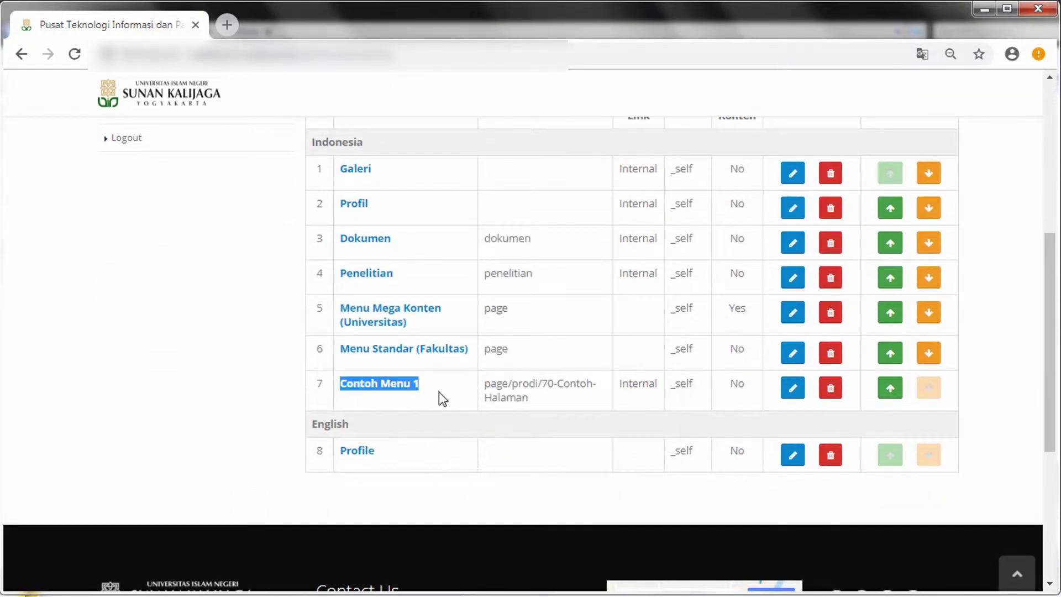
{"action": "left_click", "coordinate": [439, 392]}
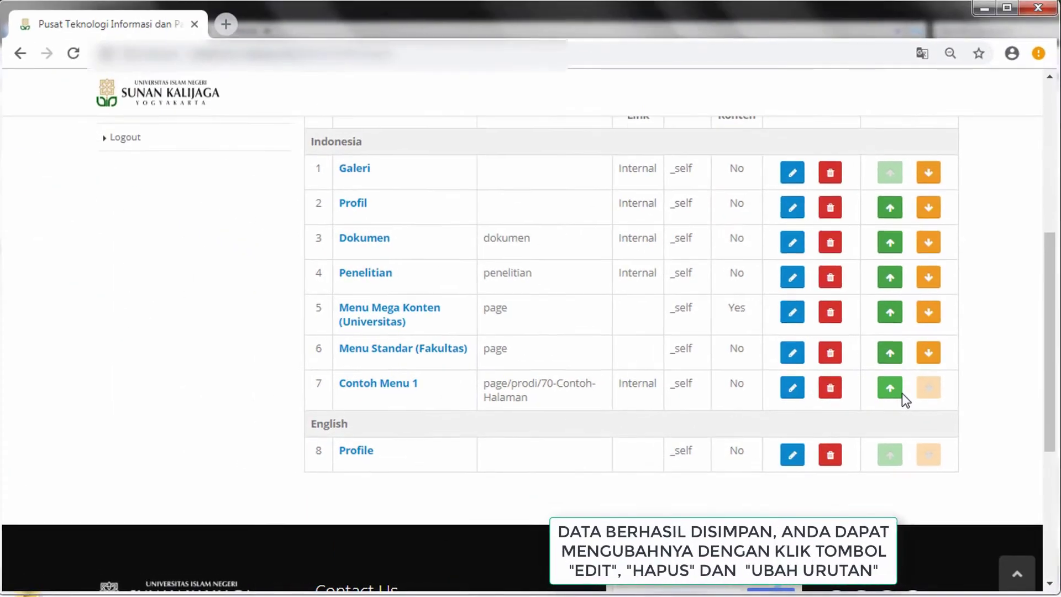
{"action": "left_click", "coordinate": [795, 269]}
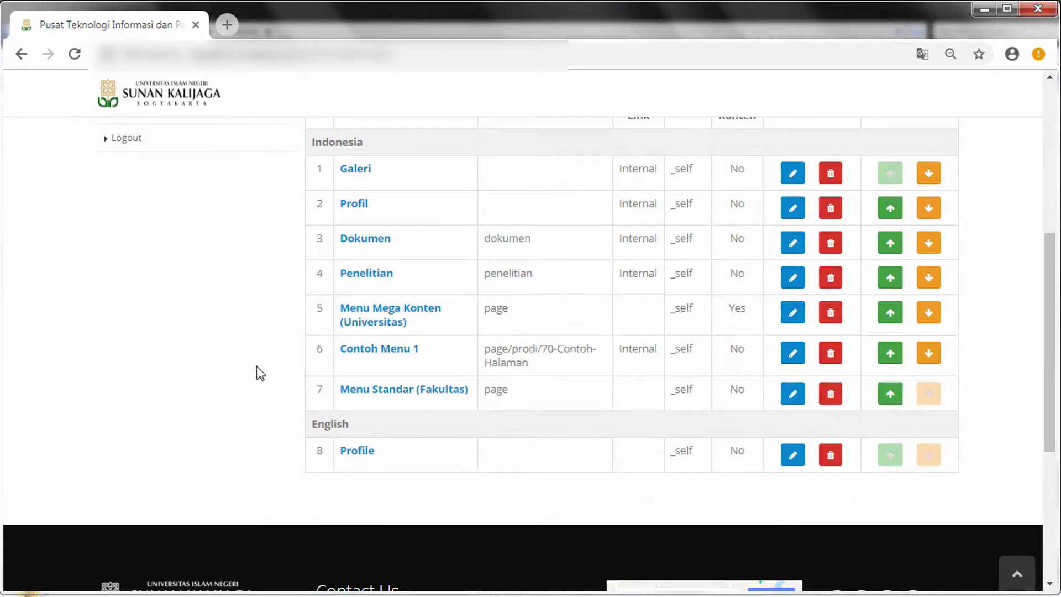
{"action": "left_click_drag", "start_coordinate": [340, 349], "coordinate": [452, 349]}
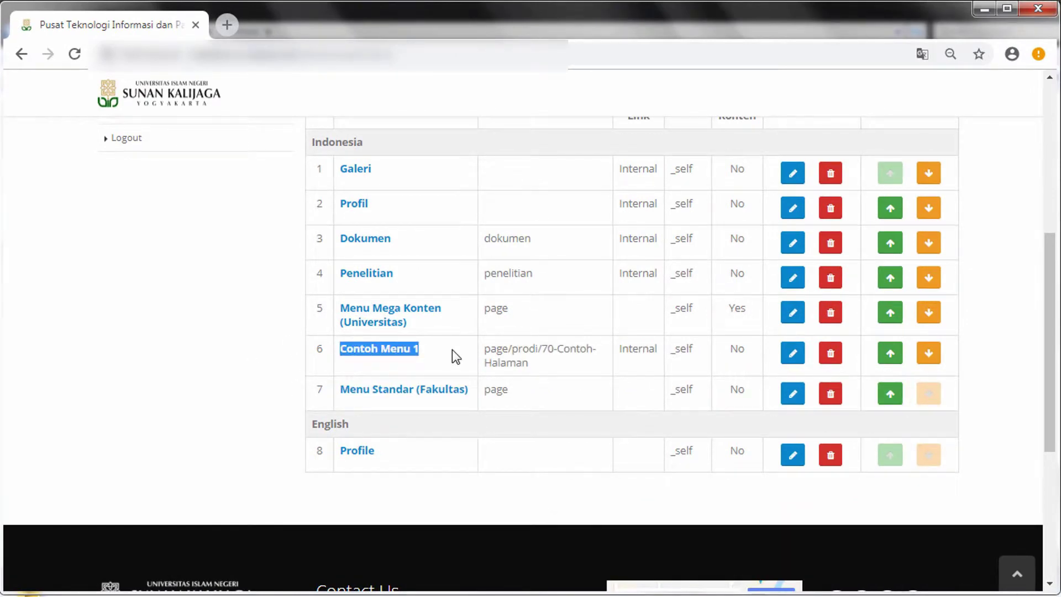
{"action": "left_click", "coordinate": [890, 354]}
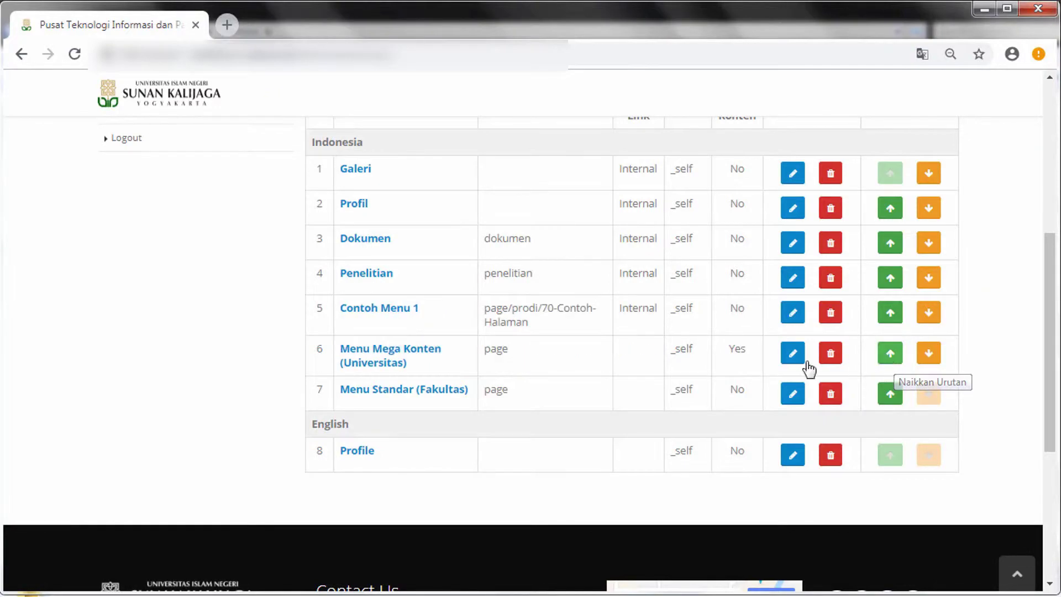
{"action": "left_click_drag", "start_coordinate": [336, 308], "coordinate": [444, 319]}
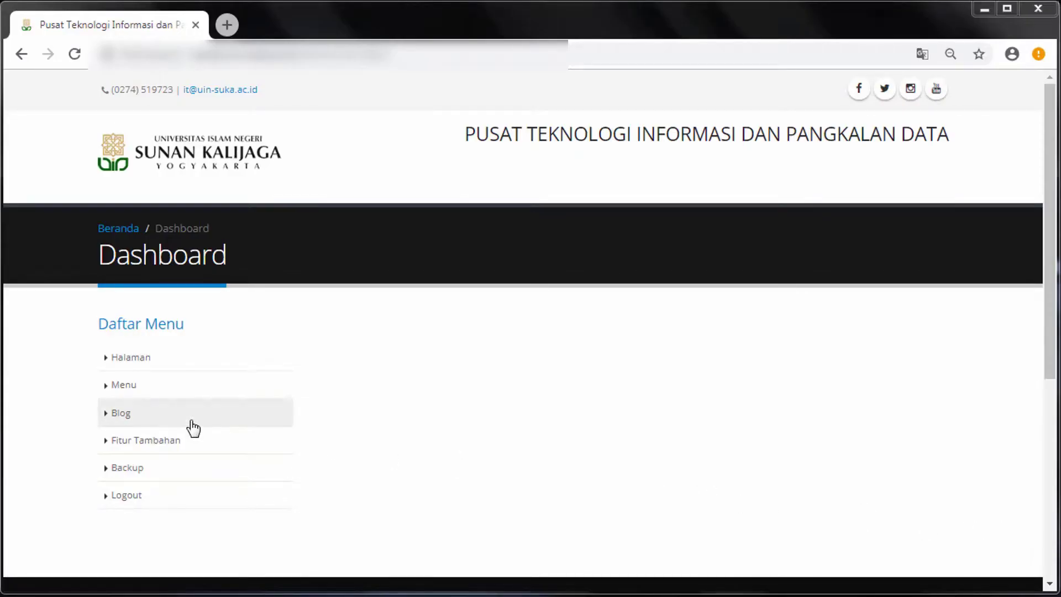
Under Blog > Berita, add 'Contoh Judul Berita' in Bahasa Indonesia with summary 'Ringkasan Berita'
{"action": "left_click", "coordinate": [194, 428]}
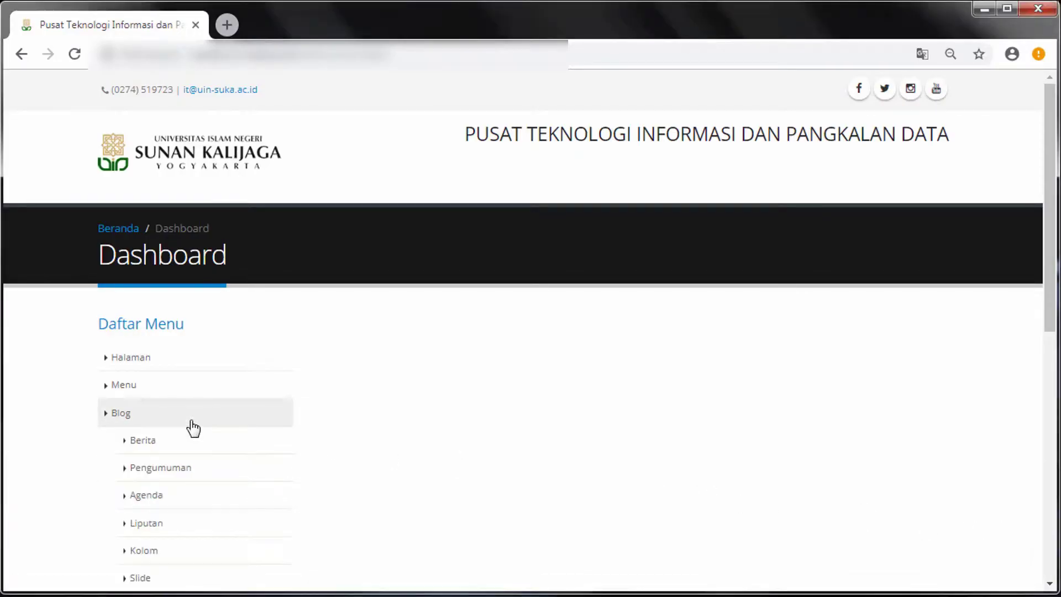
{"action": "left_click", "coordinate": [253, 457]}
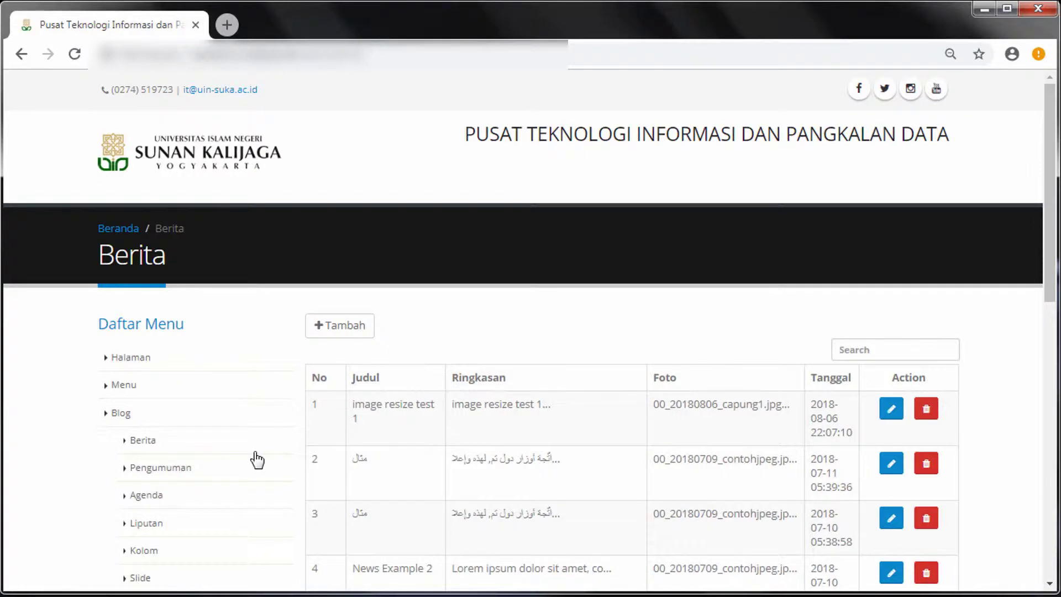
{"action": "left_click", "coordinate": [369, 336]}
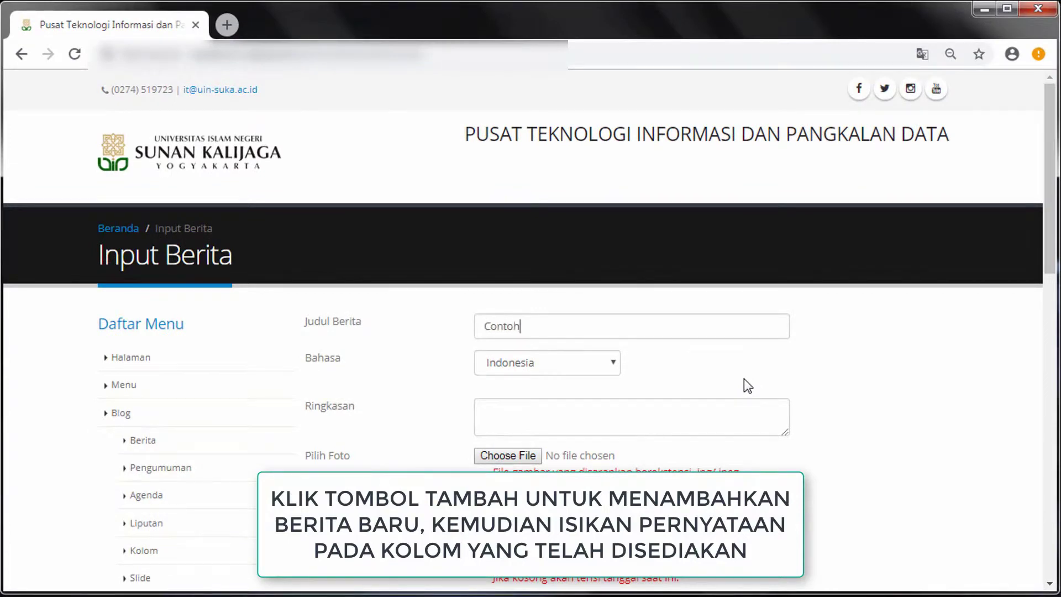
{"action": "type", "text": "Berita"}
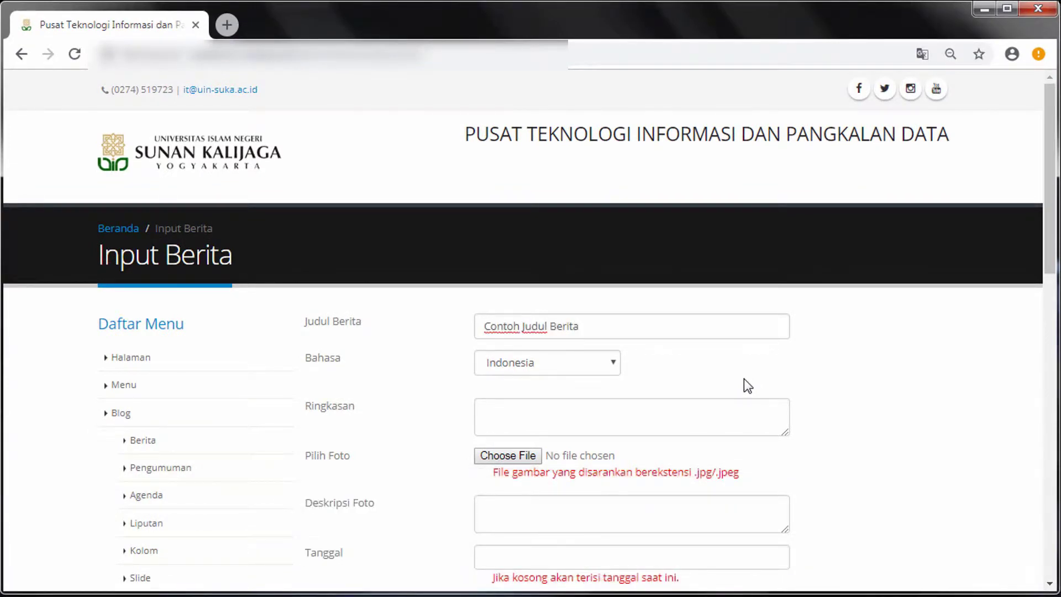
{"action": "left_click", "coordinate": [607, 367]}
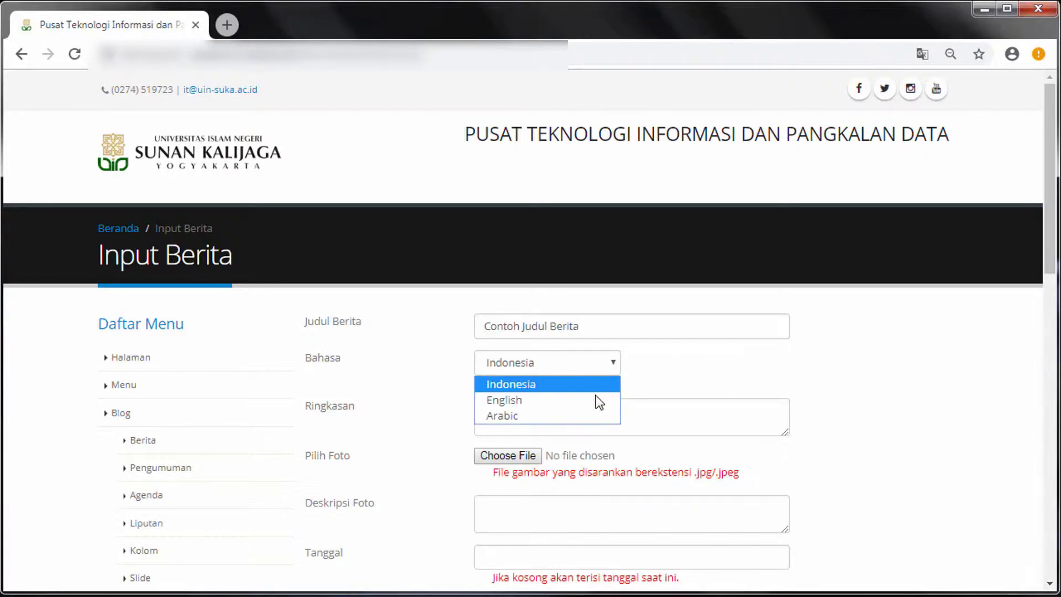
{"action": "left_click", "coordinate": [597, 386]}
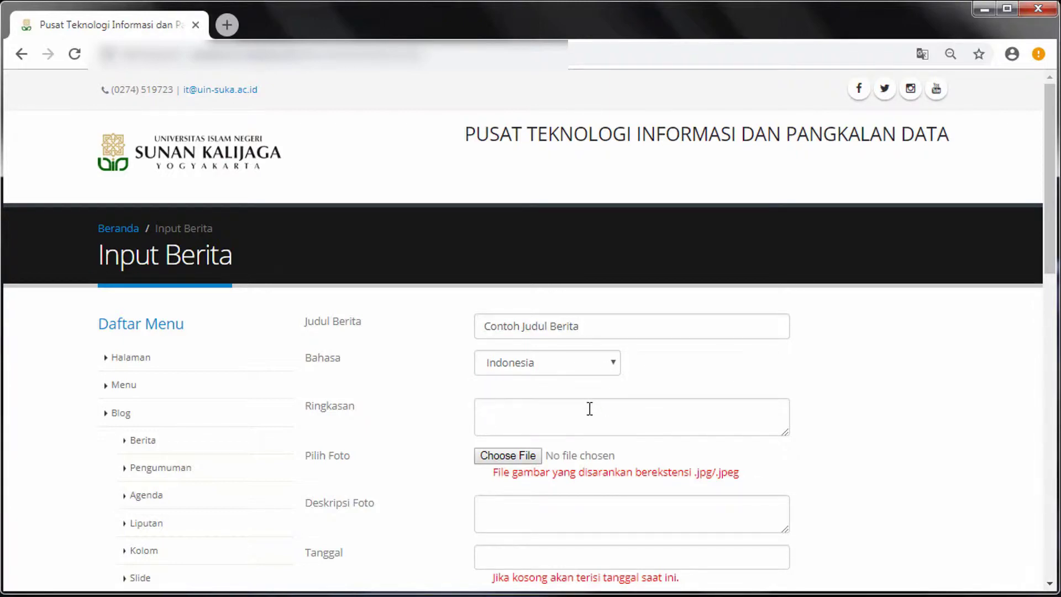
{"action": "left_click", "coordinate": [589, 407]}
{"action": "type", "text": "Ringkasan Berita"}
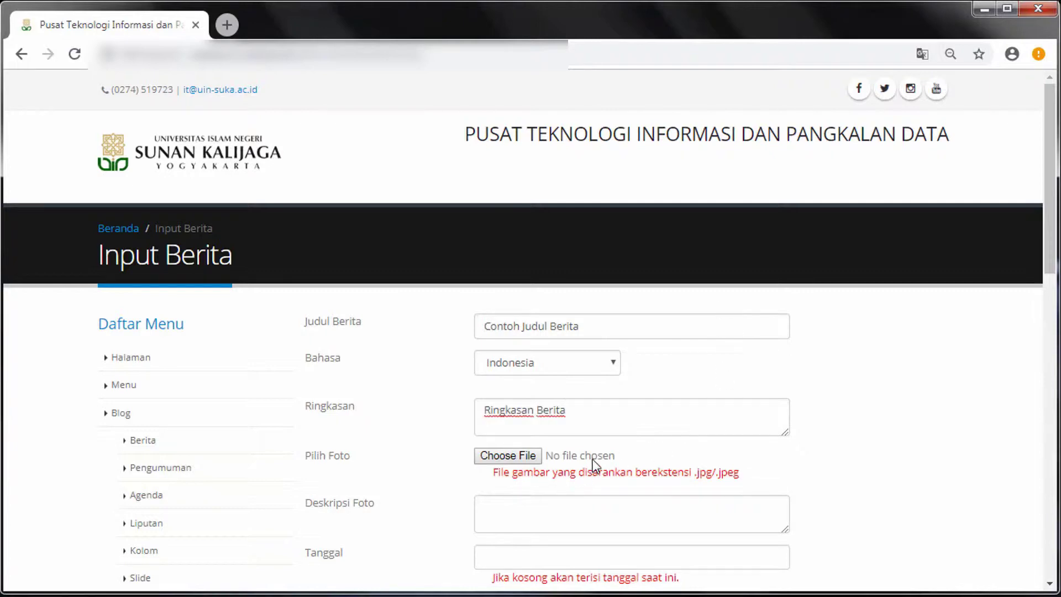
{"action": "scroll", "coordinate": [595, 466], "scroll_direction": "down", "scroll_amount": 1}
{"action": "scroll", "coordinate": [595, 466], "scroll_direction": "down", "scroll_amount": 1}
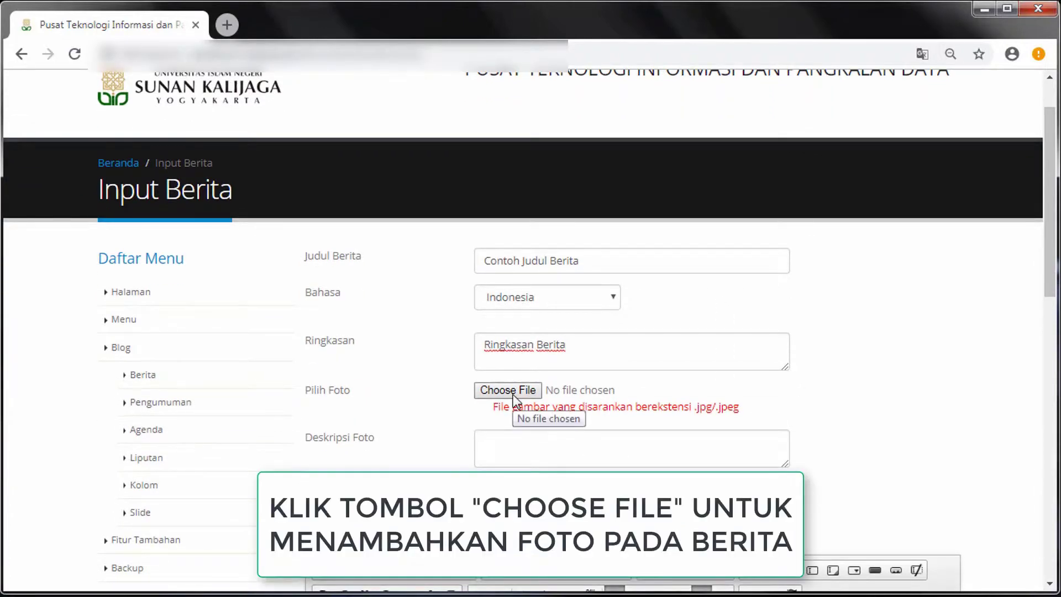
Attach Gedung UIN.JPG from My Pictures as the news photo
{"action": "left_click", "coordinate": [511, 398]}
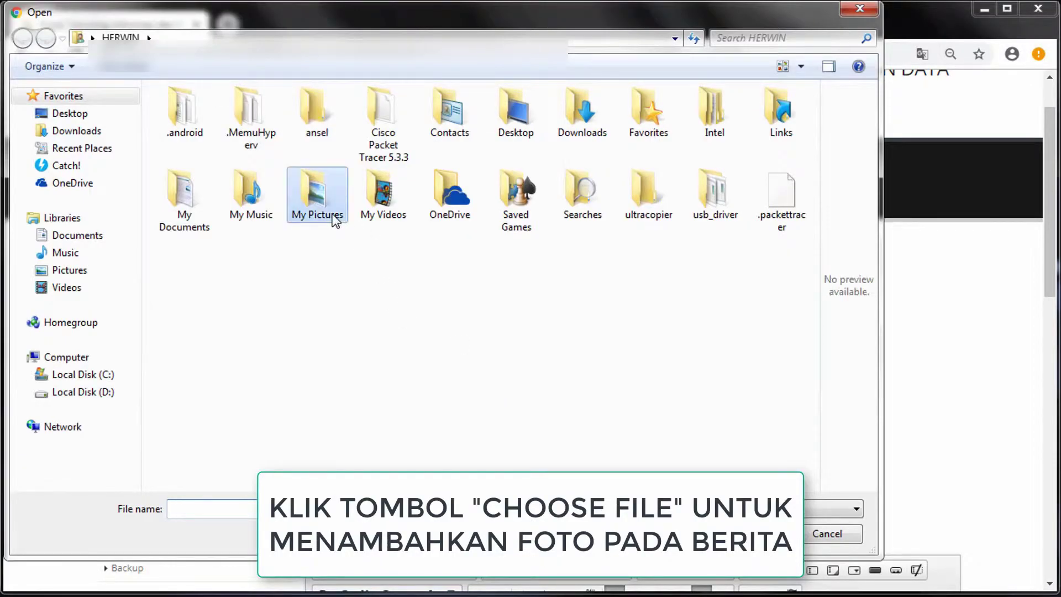
{"action": "double_click", "coordinate": [333, 221]}
{"action": "left_click", "coordinate": [583, 175]}
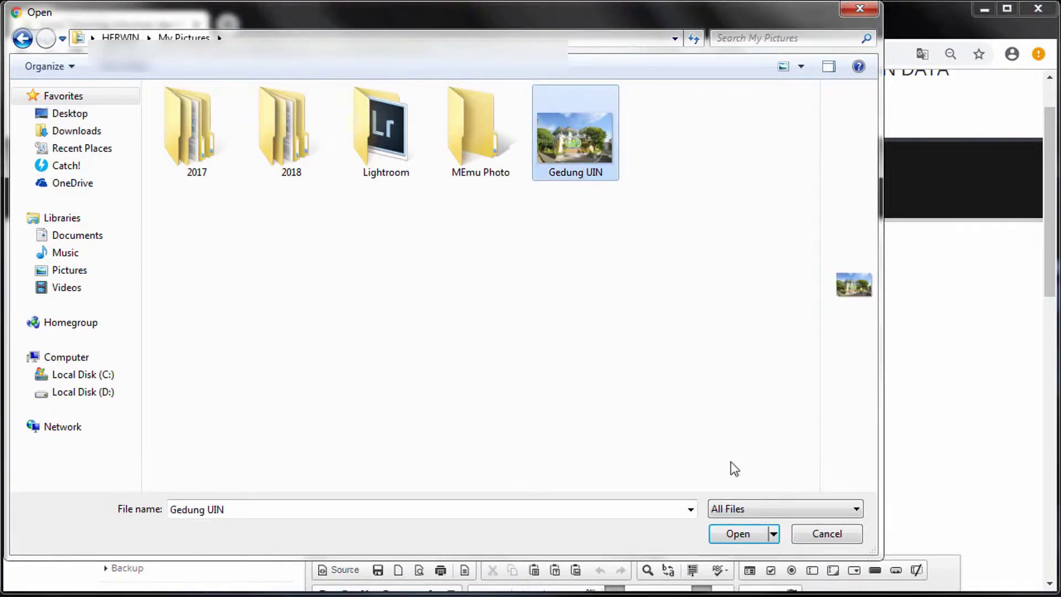
{"action": "left_click", "coordinate": [756, 538]}
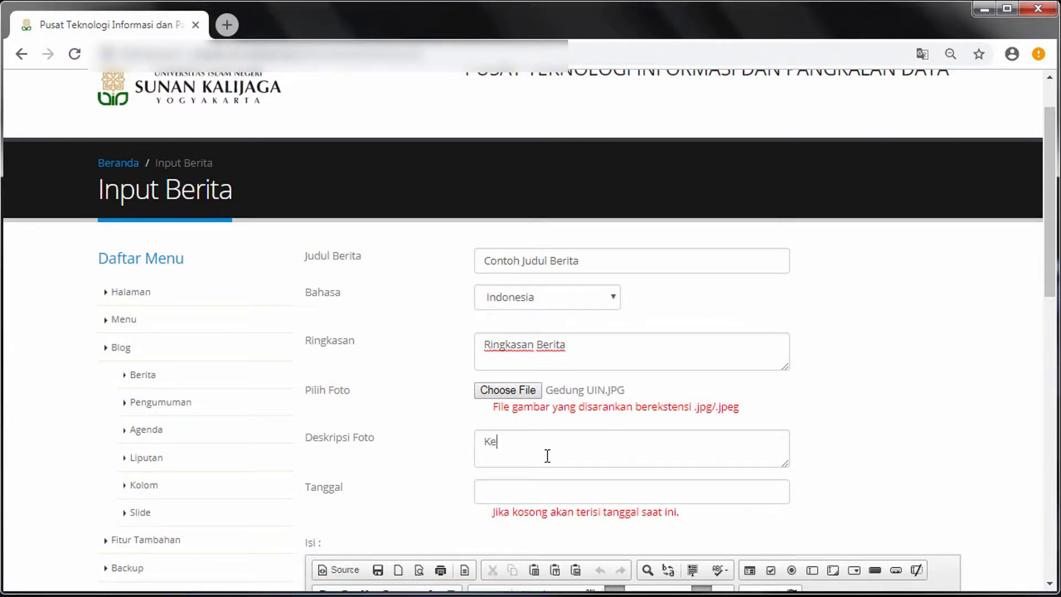
Describe the photo as 'Keterangan/deskripsi foto' and date the news 3 January 2019
{"action": "type", "text": "ngan/deskripsi foto"}
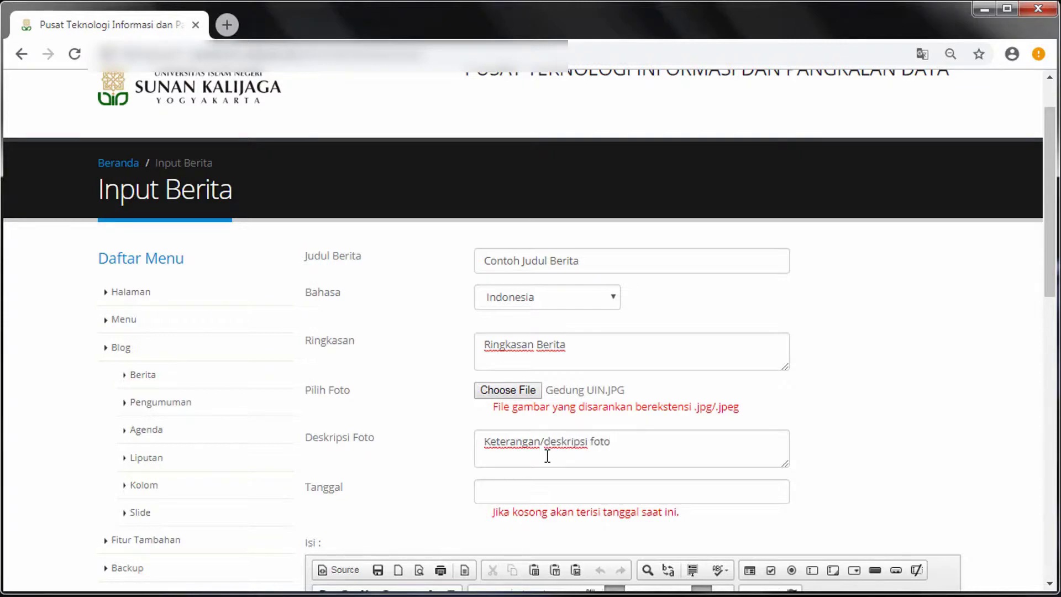
{"action": "scroll", "coordinate": [547, 455], "scroll_direction": "down", "scroll_amount": 2}
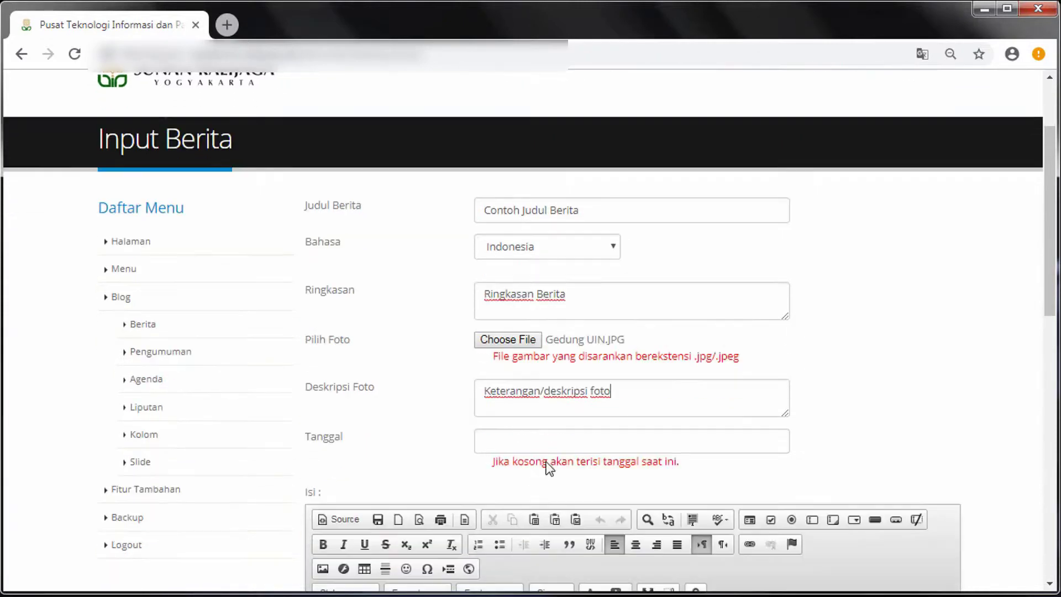
{"action": "left_click", "coordinate": [571, 429]}
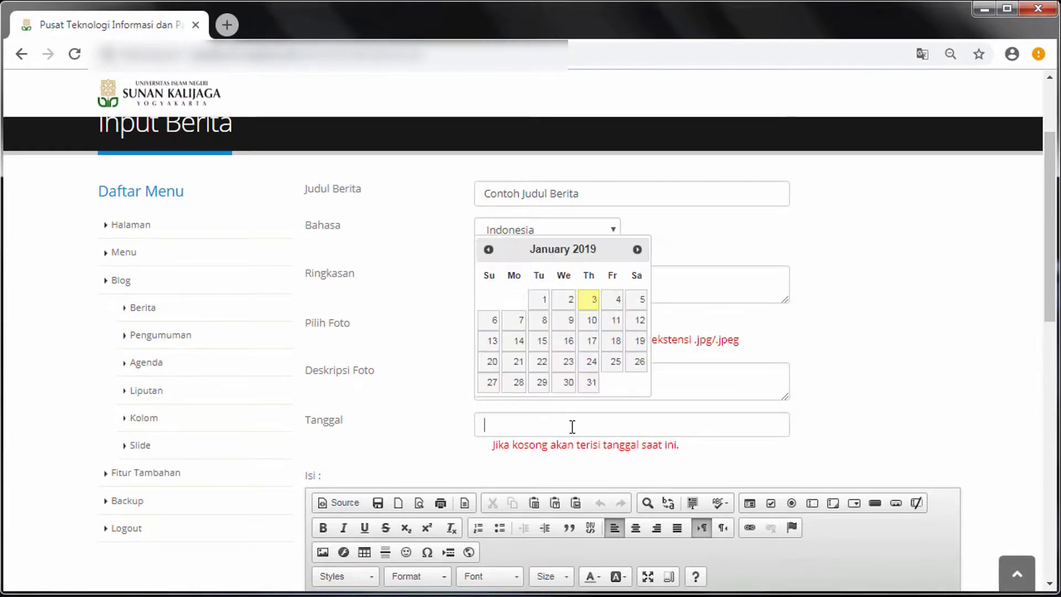
{"action": "left_click", "coordinate": [592, 300]}
{"action": "scroll", "coordinate": [656, 565], "scroll_direction": "down", "scroll_amount": 2}
{"action": "scroll", "coordinate": [656, 564], "scroll_direction": "down", "scroll_amount": 3}
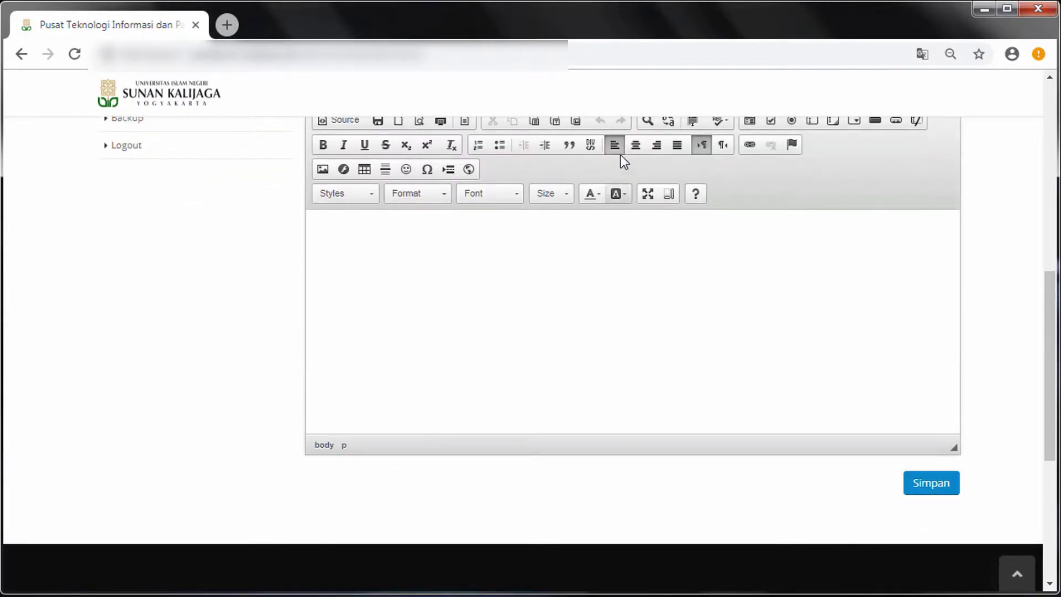
Centre the news body paragraph, enter 'isi konten', and save the news item
{"action": "left_click", "coordinate": [635, 147]}
{"action": "left_click", "coordinate": [619, 147]}
{"action": "left_click", "coordinate": [640, 150]}
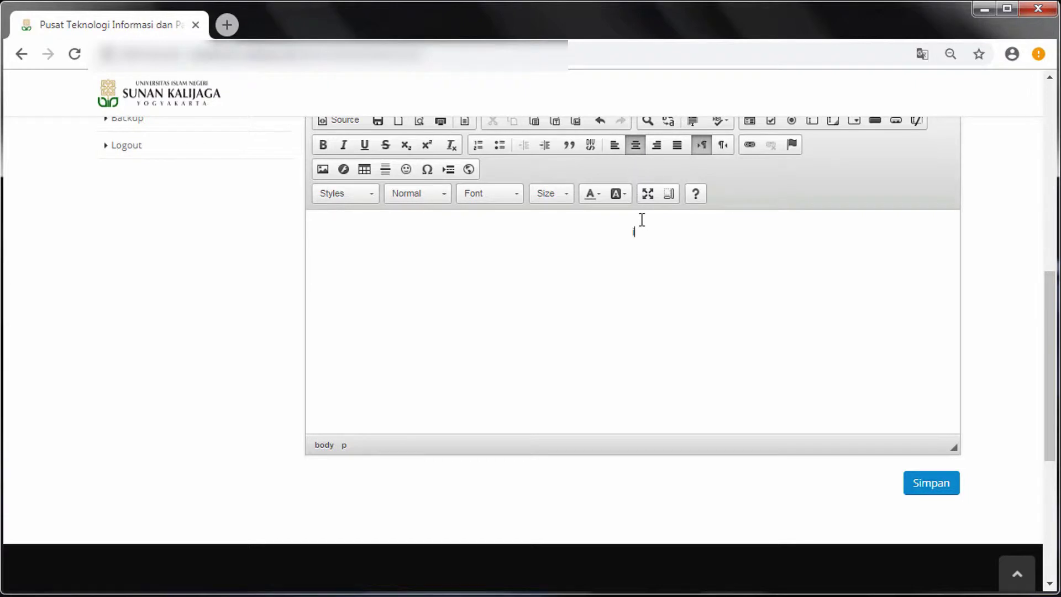
{"action": "type", "text": "isi konten"}
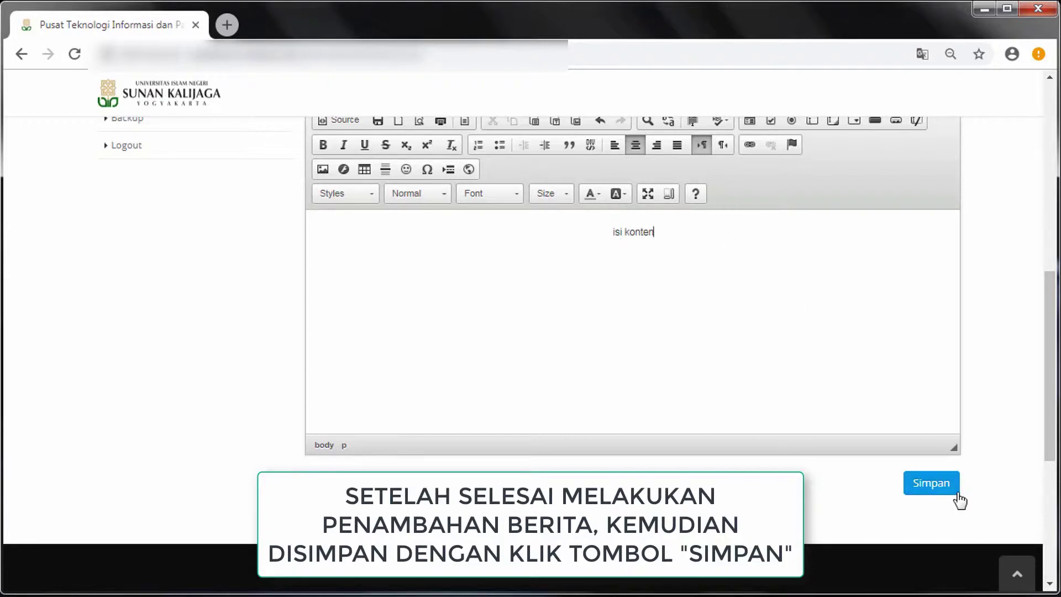
{"action": "left_click", "coordinate": [957, 494]}
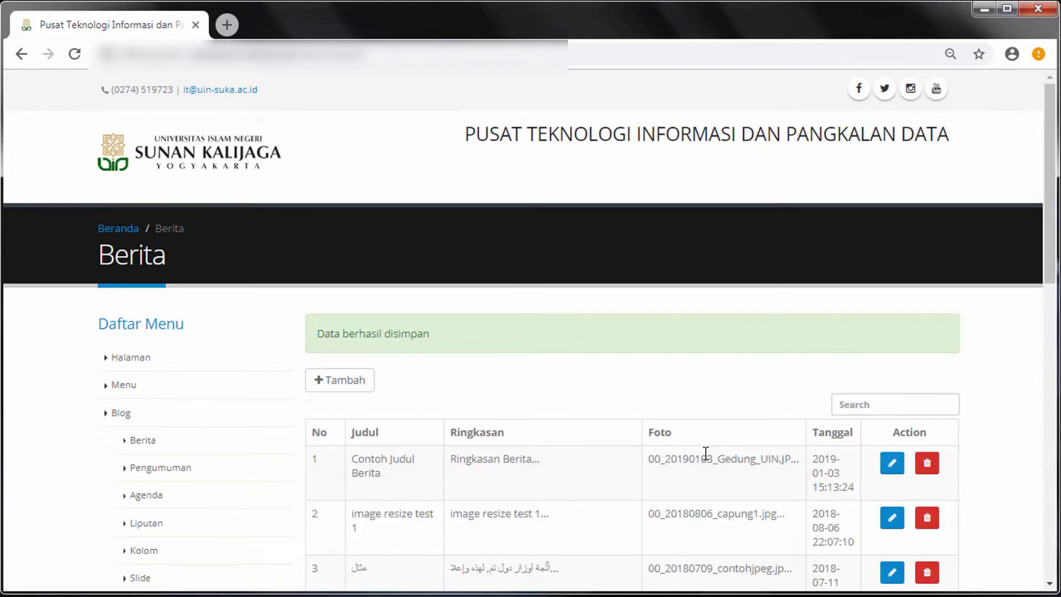
Scroll the Berita table to inspect the saved Contoh Judul Berita row
{"action": "scroll", "coordinate": [706, 453], "scroll_direction": "down", "scroll_amount": 3}
{"action": "left_click_drag", "start_coordinate": [353, 317], "coordinate": [407, 330]}
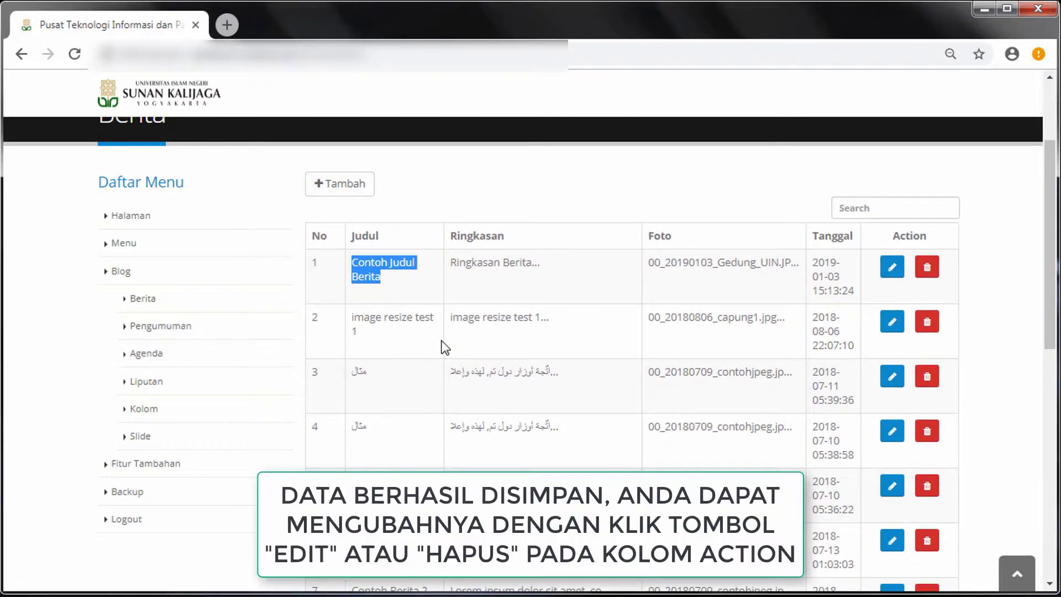
{"action": "left_click", "coordinate": [432, 289]}
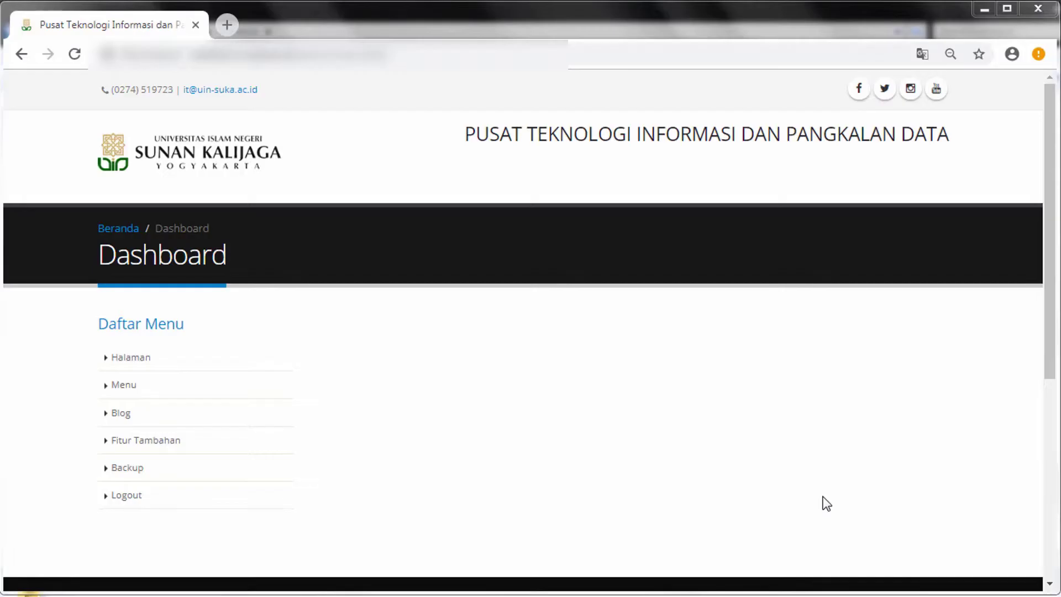
Start a new announcement named 'Pengumunman Mahasiswa' in Bahasa Indonesia
{"action": "left_click", "coordinate": [197, 420]}
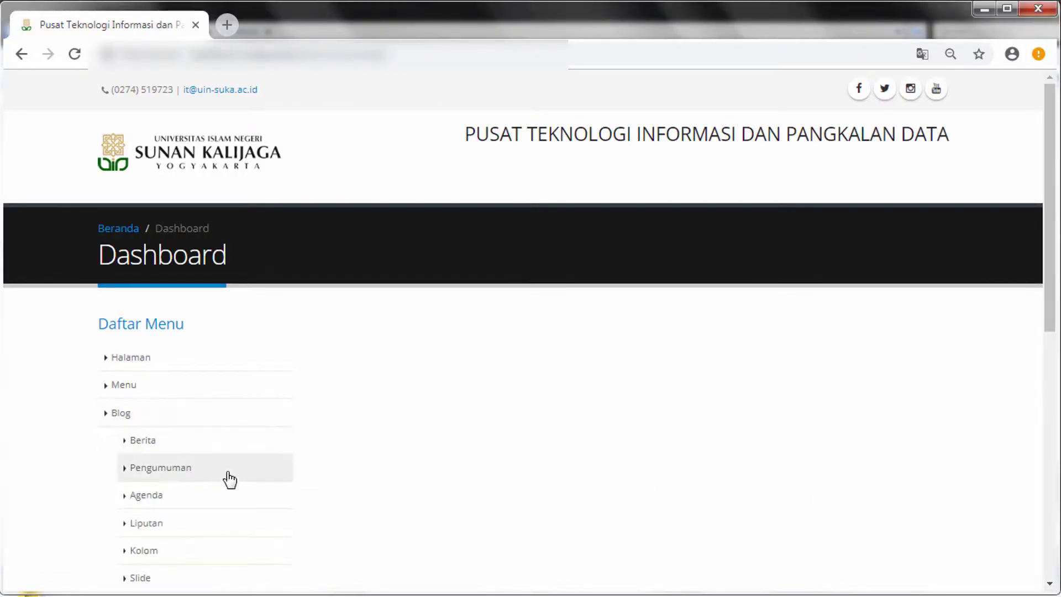
{"action": "left_click", "coordinate": [252, 480]}
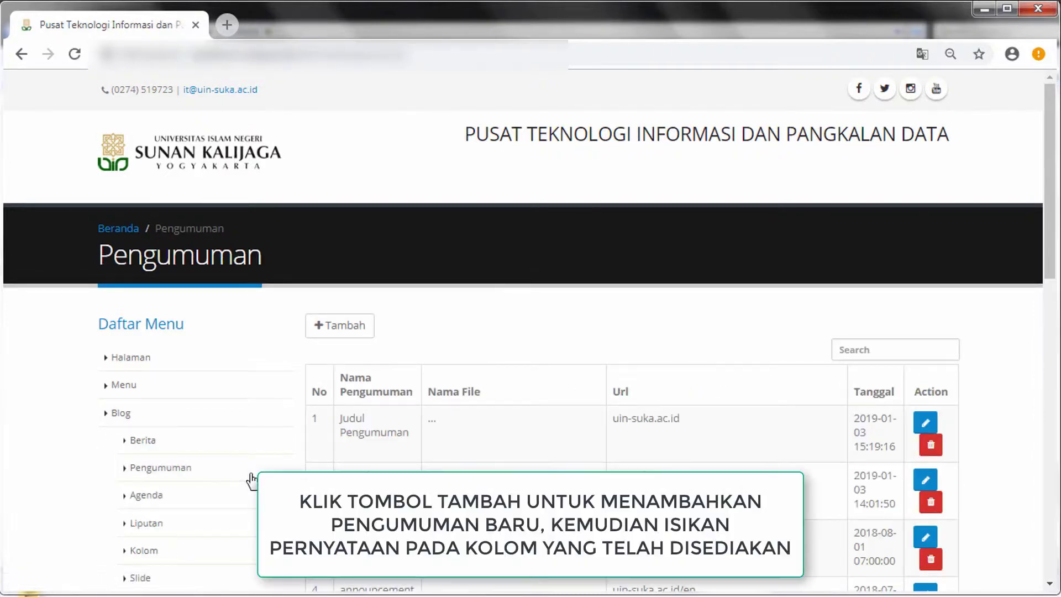
{"action": "left_click", "coordinate": [364, 331]}
{"action": "left_click", "coordinate": [568, 332]}
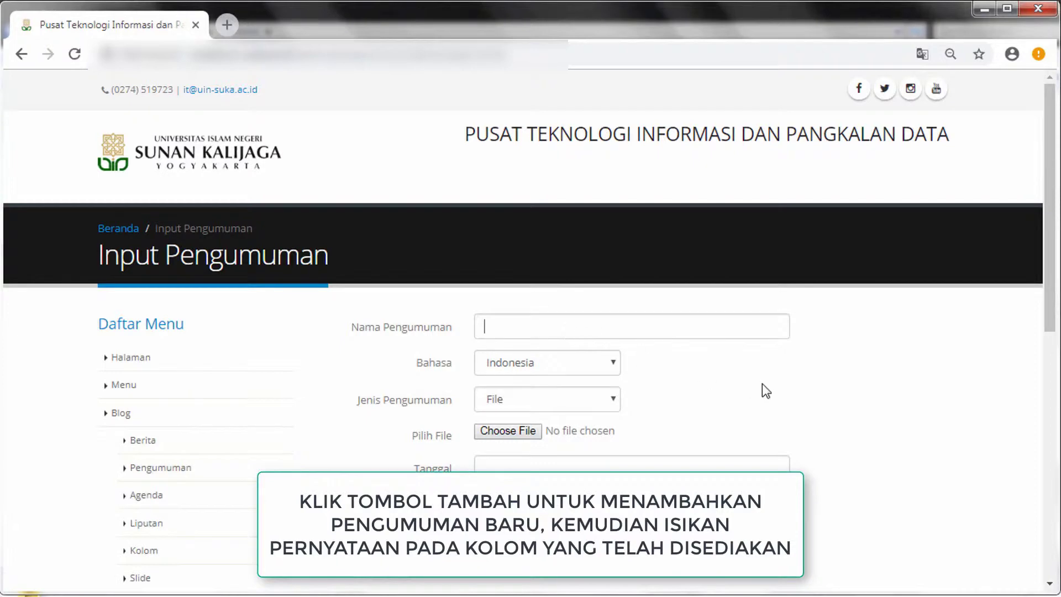
{"action": "type", "text": "Pengumun"}
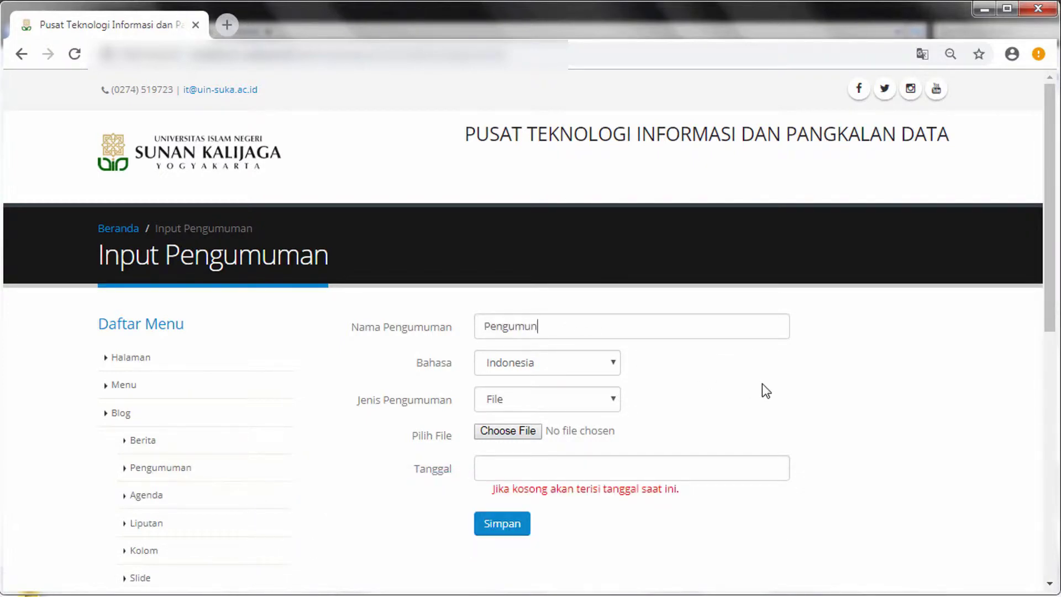
{"action": "type", "text": "man Mahasiswa"}
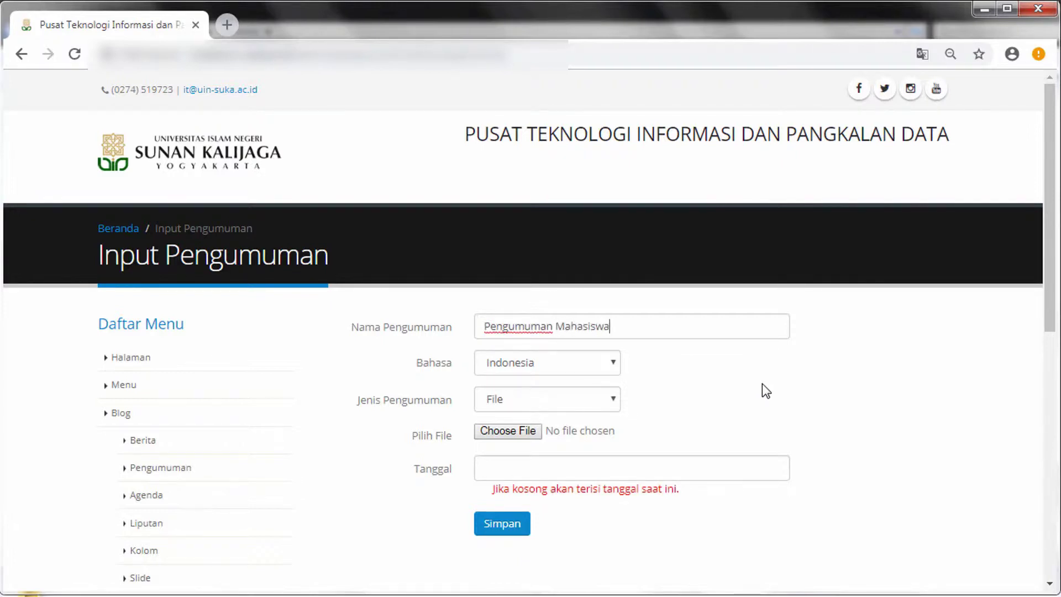
{"action": "left_click", "coordinate": [614, 364]}
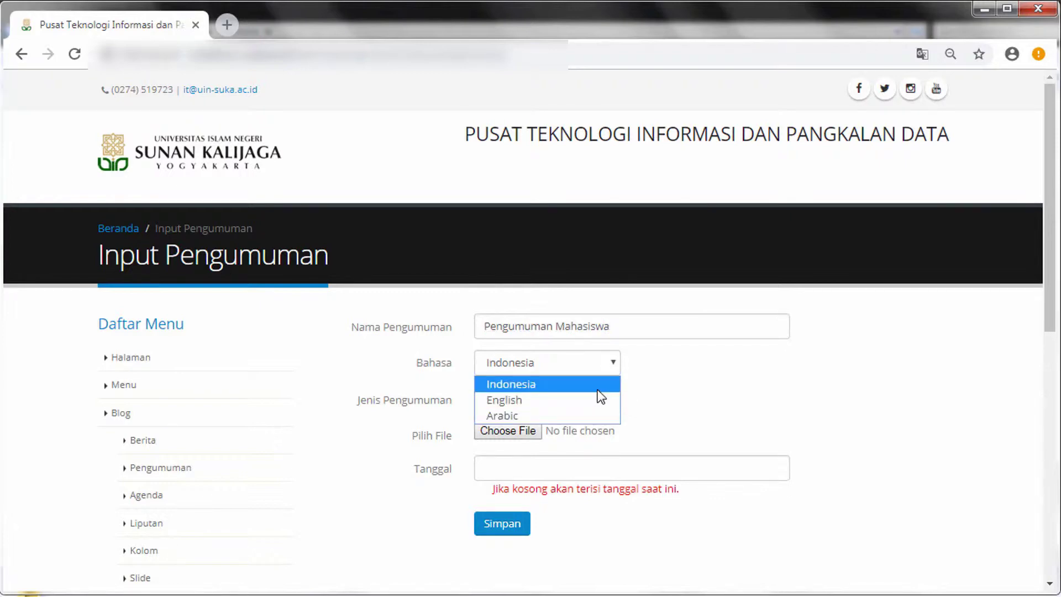
{"action": "left_click", "coordinate": [598, 390]}
Make it a Url announcement linking to uin-suka.ac.id, dated 3 January 2019, and save
{"action": "left_click", "coordinate": [601, 399]}
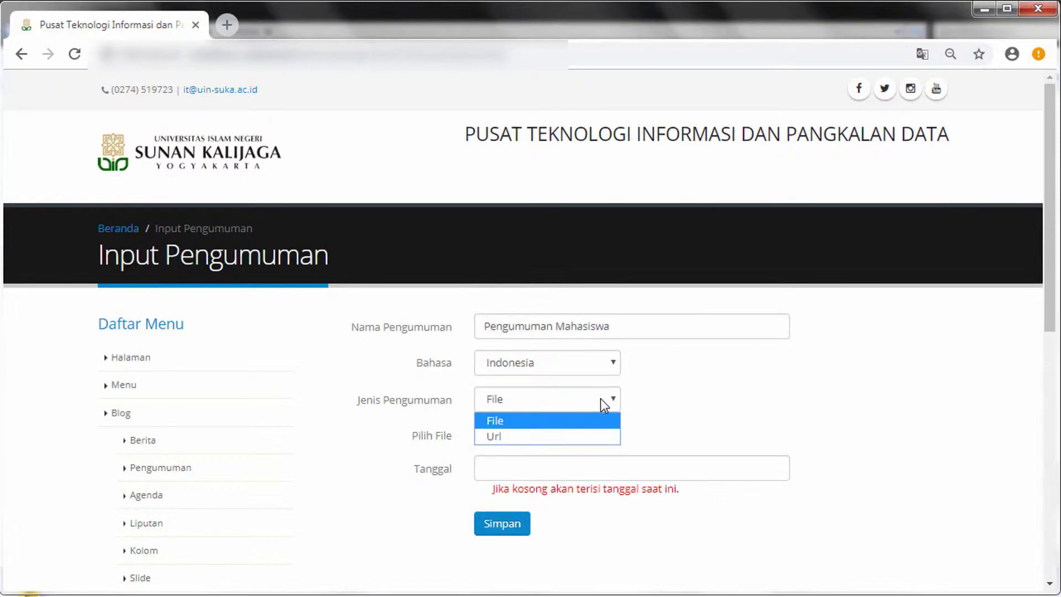
{"action": "left_click", "coordinate": [571, 437]}
{"action": "left_click", "coordinate": [516, 436]}
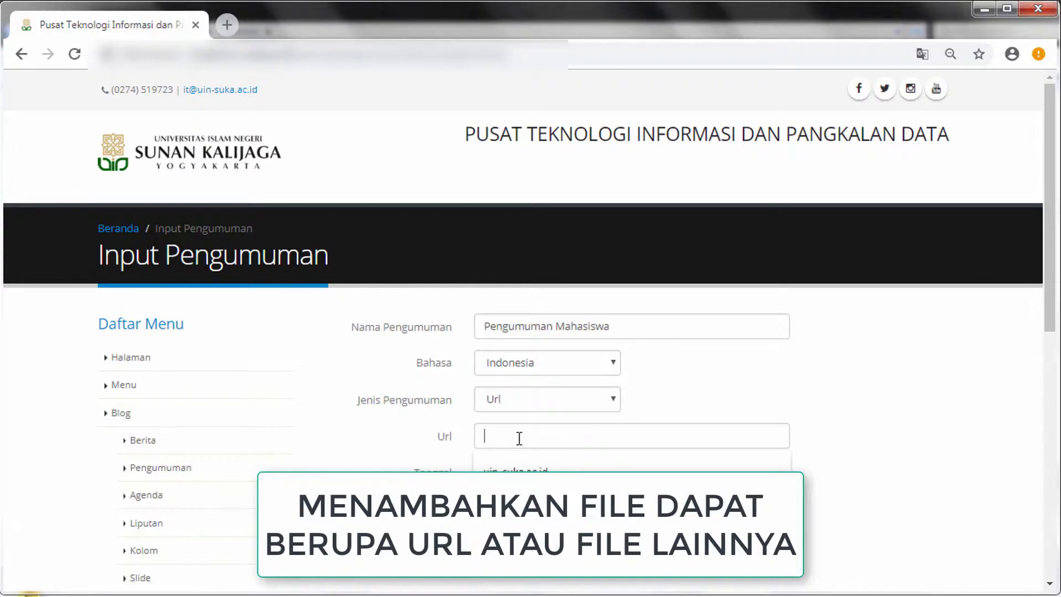
{"action": "key", "text": "Down"}
{"action": "left_click", "coordinate": [631, 473]}
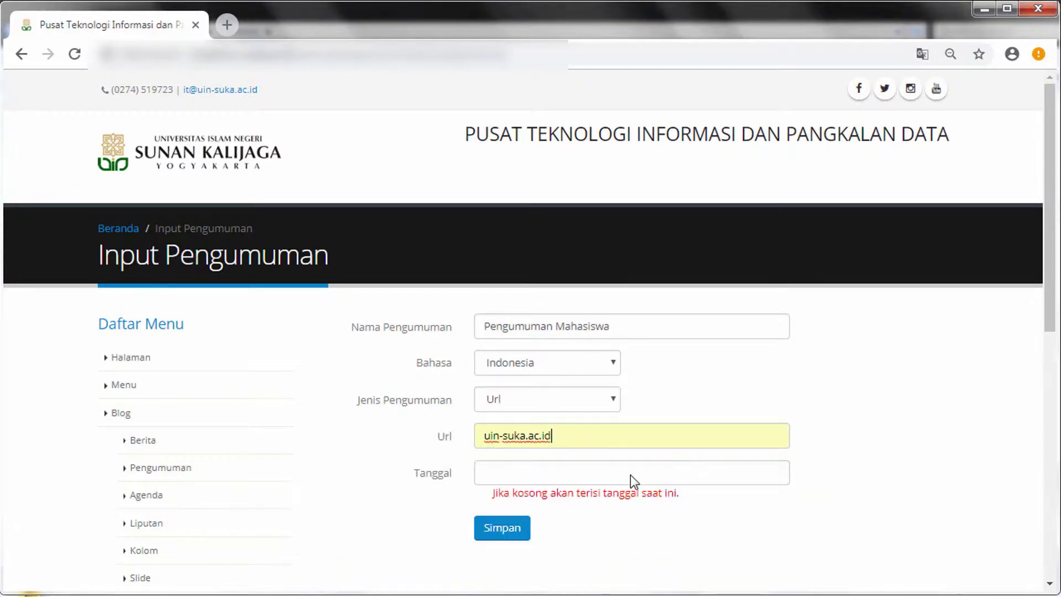
{"action": "left_click", "coordinate": [553, 468]}
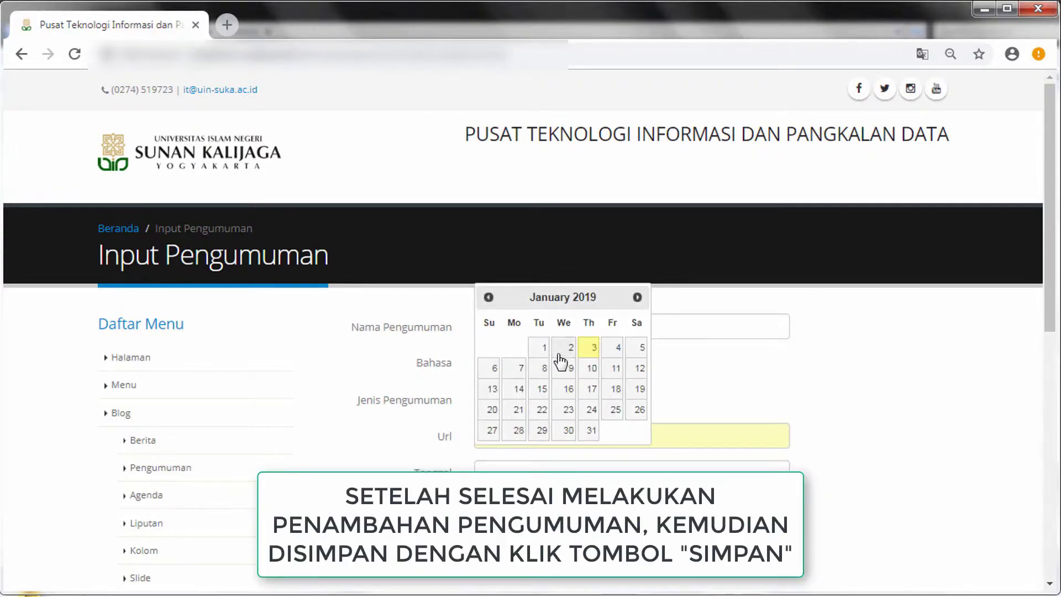
{"action": "left_click", "coordinate": [592, 349]}
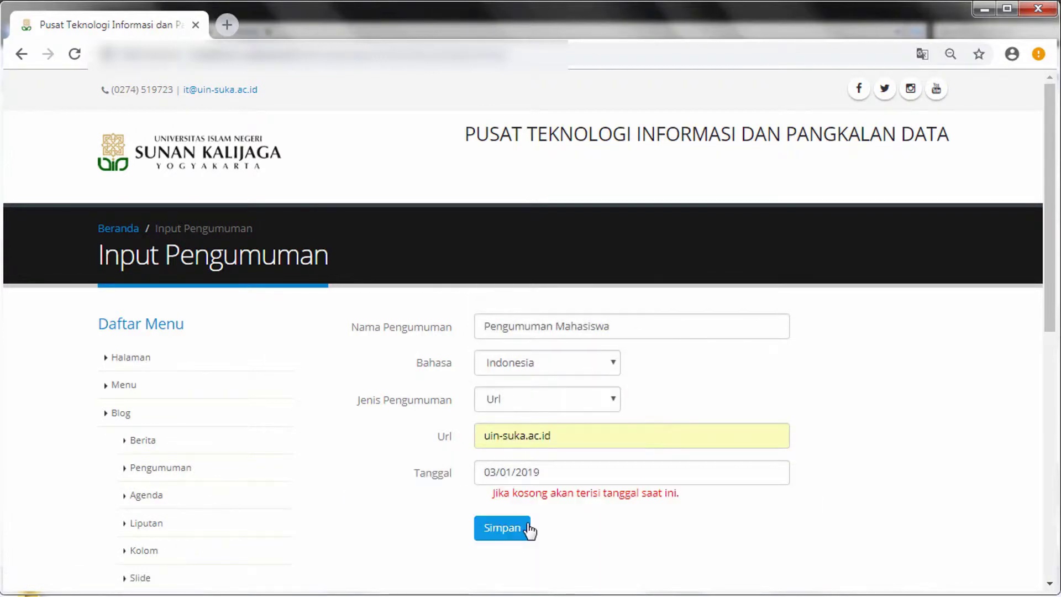
{"action": "left_click", "coordinate": [529, 530]}
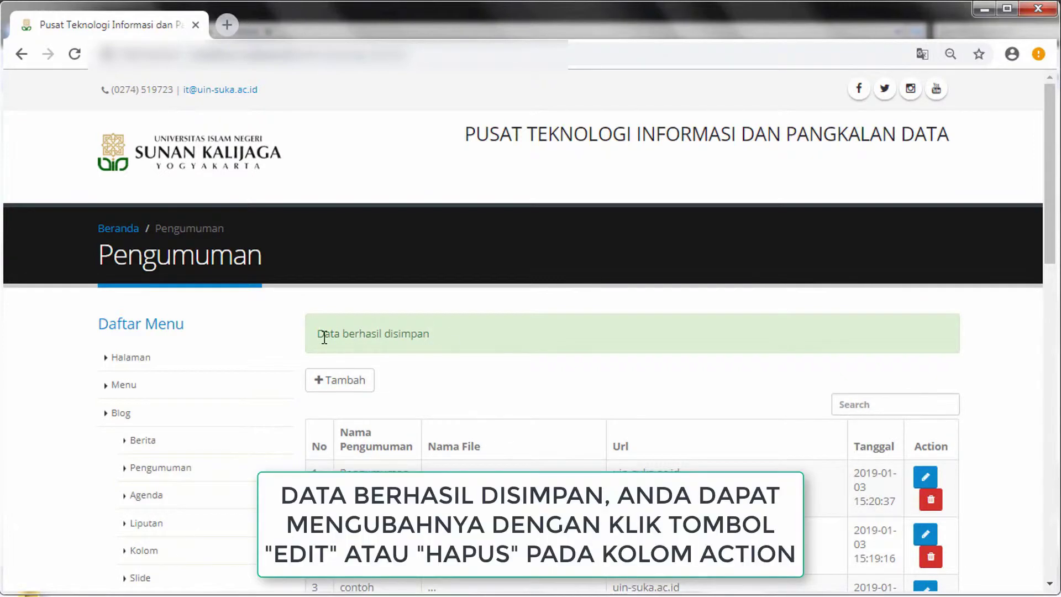
Check the save confirmation and the new Pengumuman Mahasiswa row in the announcements table
{"action": "left_click_drag", "start_coordinate": [394, 336], "coordinate": [440, 337]}
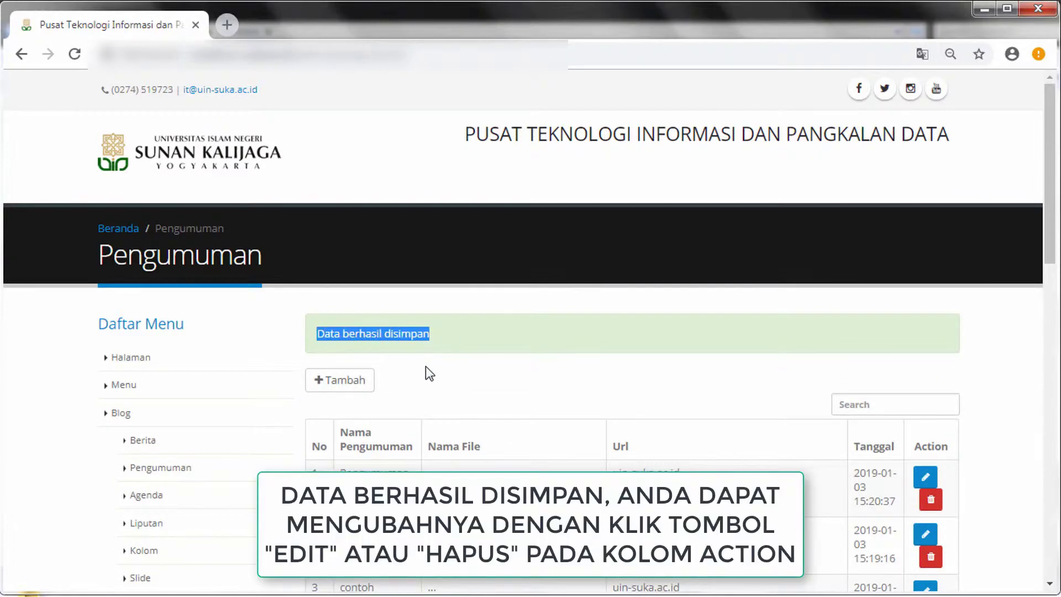
{"action": "scroll", "coordinate": [387, 360], "scroll_direction": "down", "scroll_amount": 1}
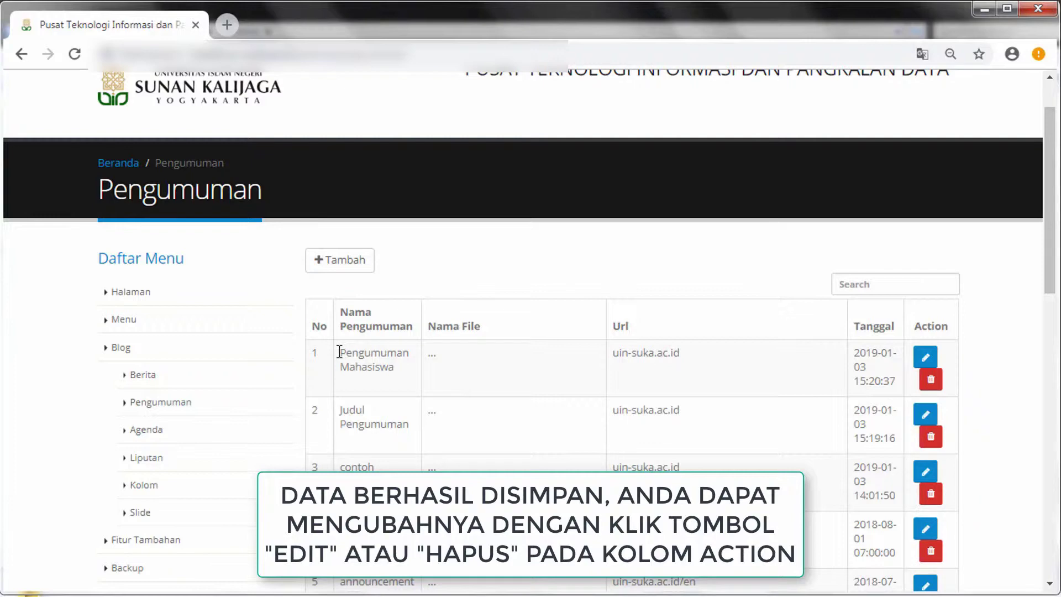
{"action": "left_click_drag", "start_coordinate": [341, 352], "coordinate": [405, 375]}
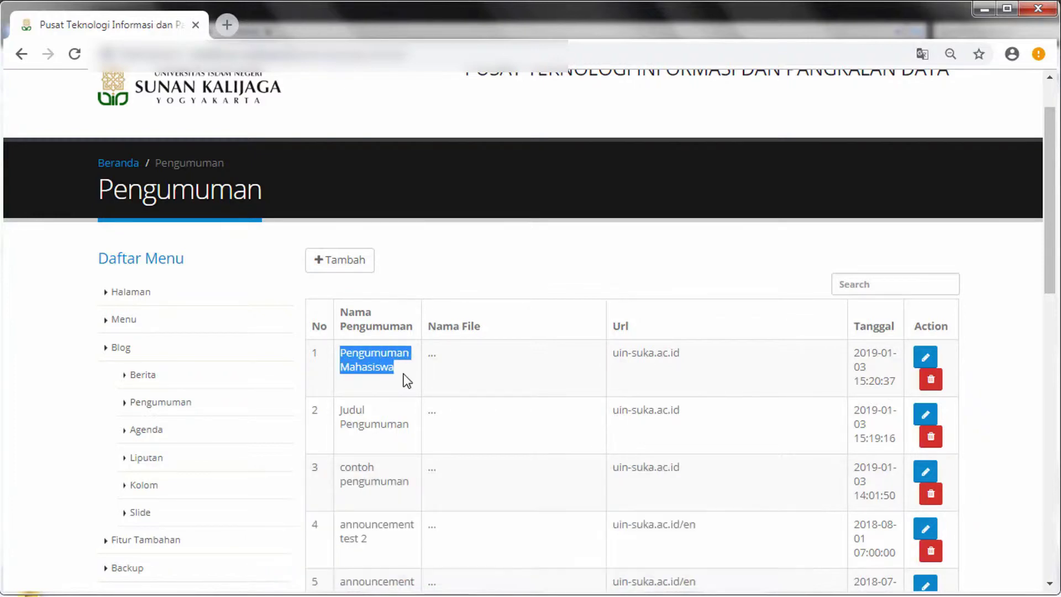
{"action": "left_click", "coordinate": [406, 379]}
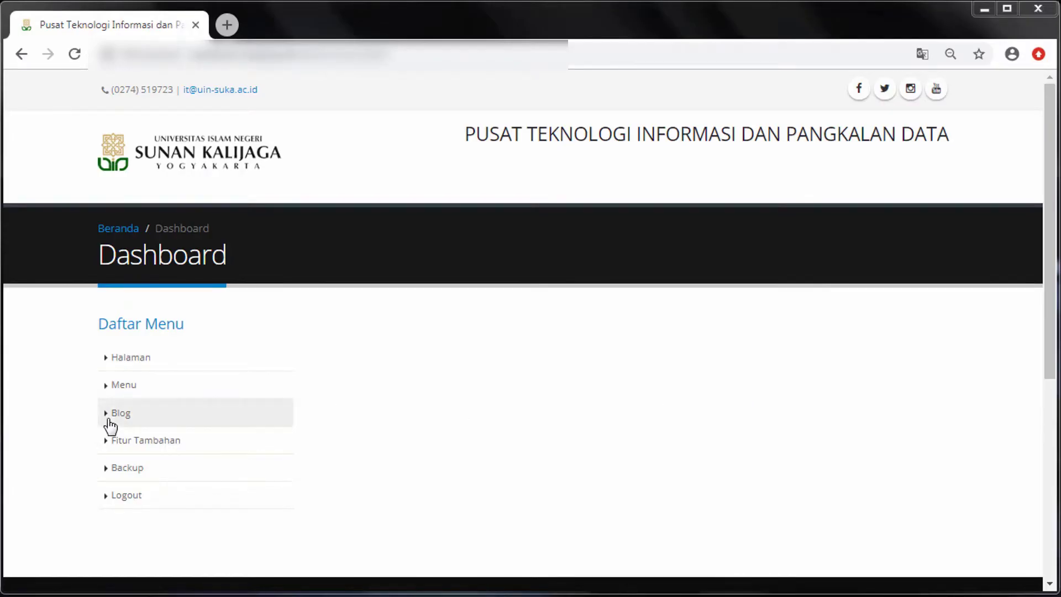
Start a new agenda named Rapat with Bahasa Indonesia as its language
{"action": "left_click", "coordinate": [108, 422]}
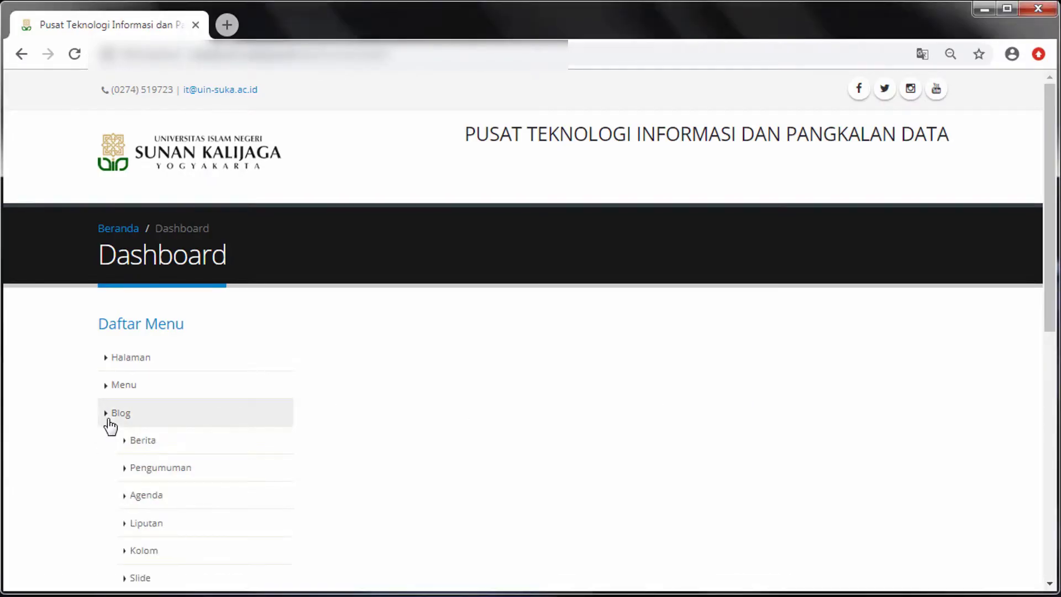
{"action": "left_click", "coordinate": [198, 501]}
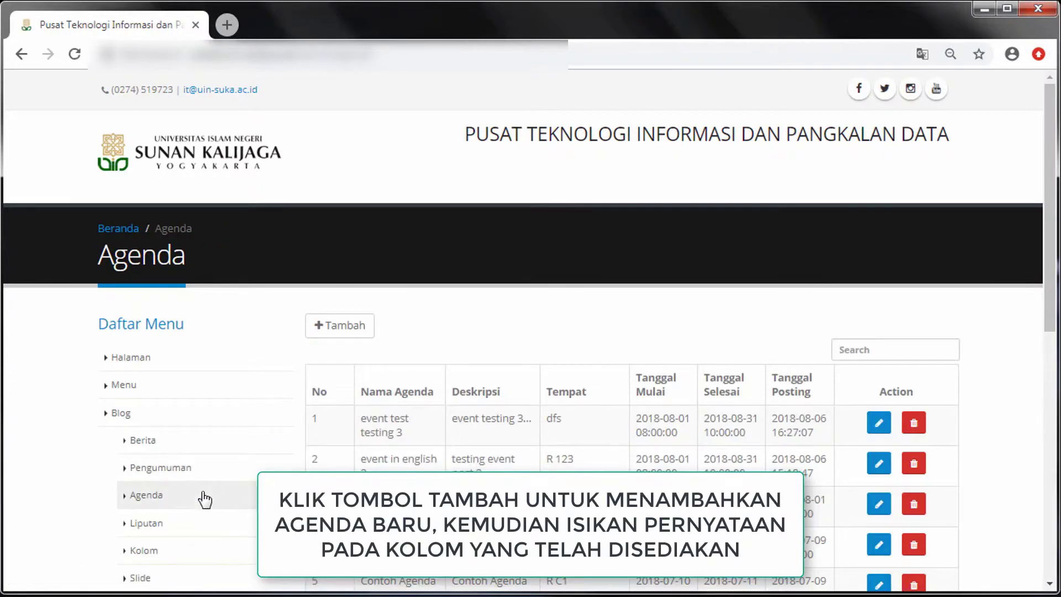
{"action": "scroll", "coordinate": [403, 323], "scroll_direction": "down", "scroll_amount": 1}
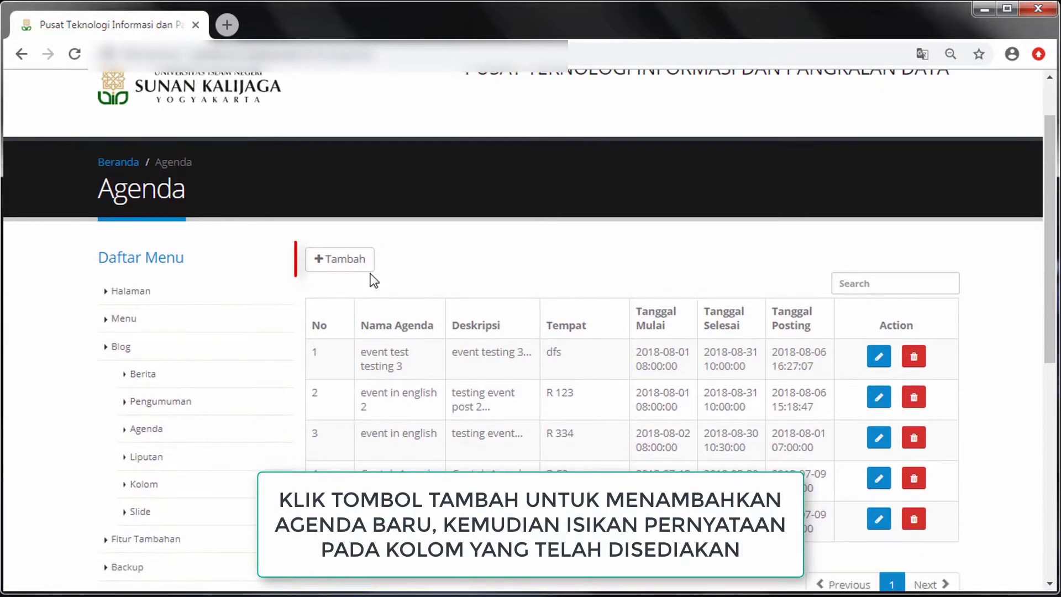
{"action": "left_click", "coordinate": [365, 265]}
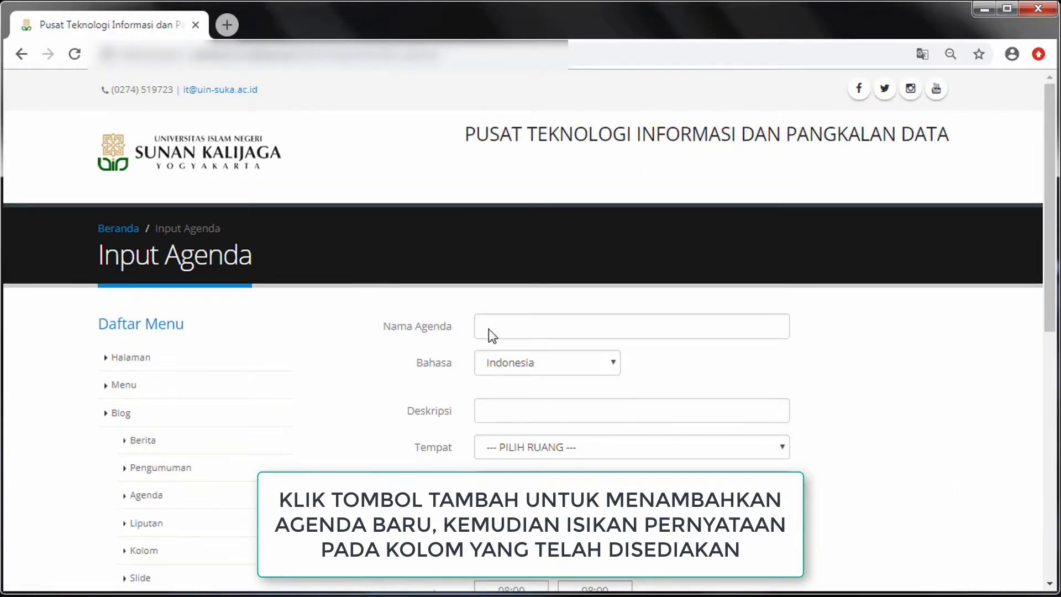
{"action": "left_click", "coordinate": [527, 333]}
{"action": "type", "text": "Rapat"}
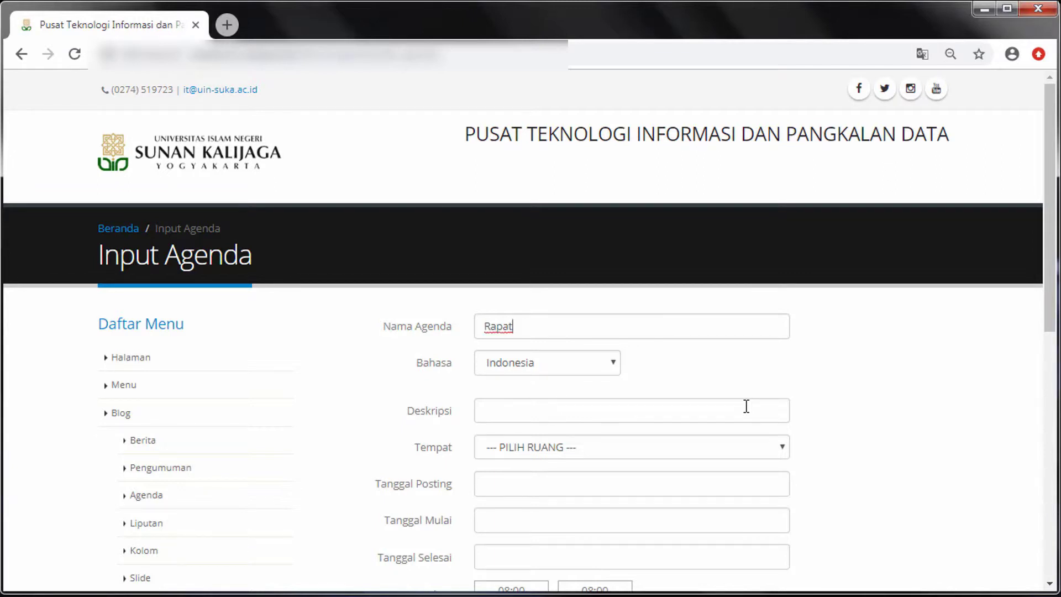
{"action": "left_click", "coordinate": [590, 363]}
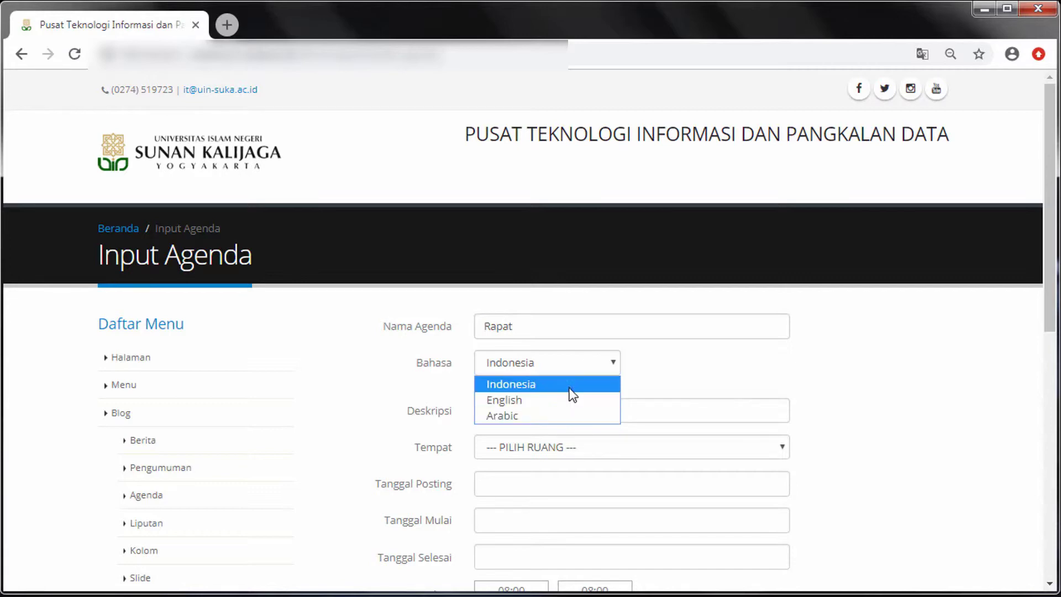
{"action": "left_click", "coordinate": [569, 387]}
Give the agenda description 'Rapat Penting' and place LAINNYA with 'PAU'
{"action": "scroll", "coordinate": [569, 391], "scroll_direction": "down", "scroll_amount": 1}
{"action": "left_click", "coordinate": [564, 349]}
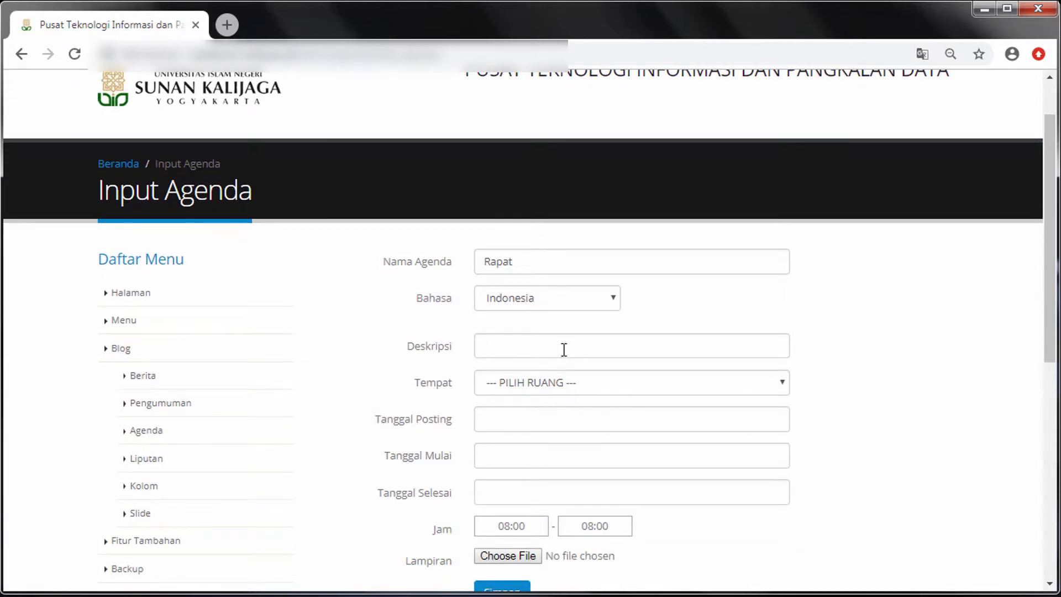
{"action": "type", "text": "Rapat Penting"}
{"action": "left_click", "coordinate": [595, 382]}
{"action": "left_click", "coordinate": [611, 418]}
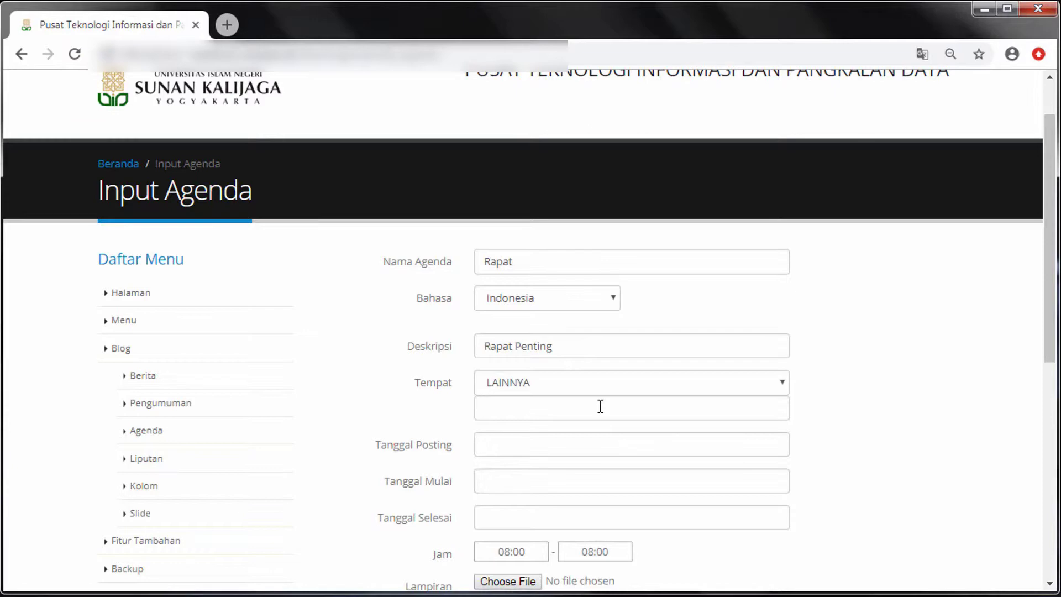
{"action": "type", "text": "PAU"}
Set the posting, start and end dates all to 3 January 2019
{"action": "left_click", "coordinate": [603, 442]}
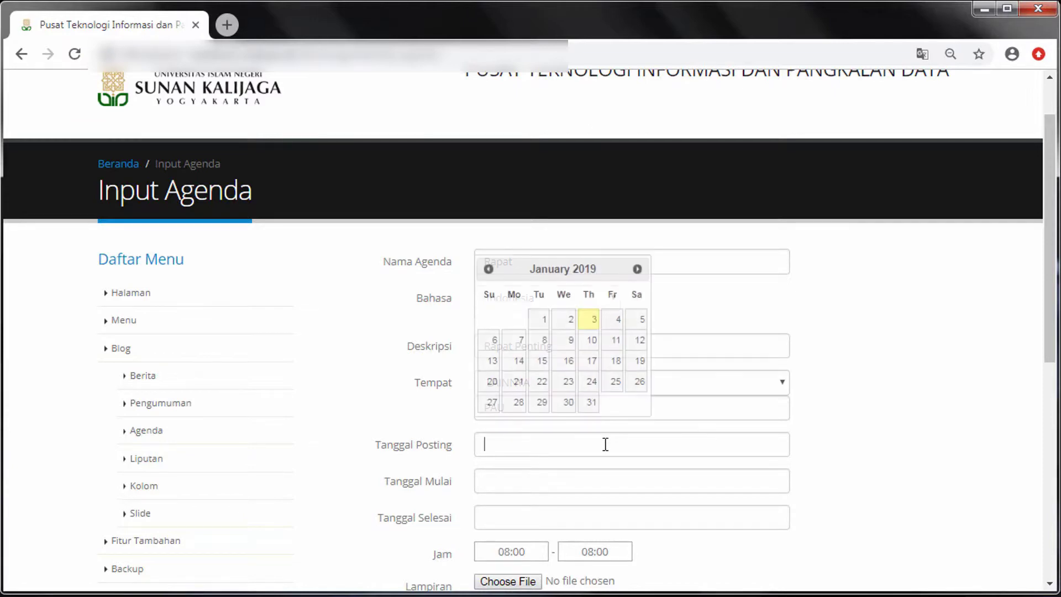
{"action": "left_click", "coordinate": [591, 321]}
{"action": "left_click", "coordinate": [610, 482]}
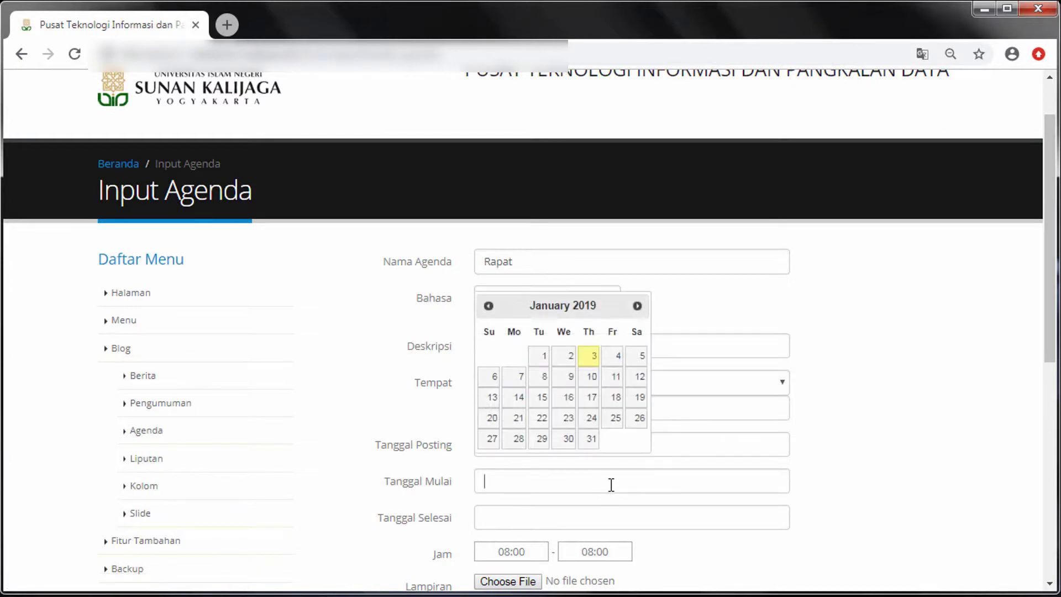
{"action": "left_click", "coordinate": [582, 362]}
{"action": "left_click", "coordinate": [615, 514]}
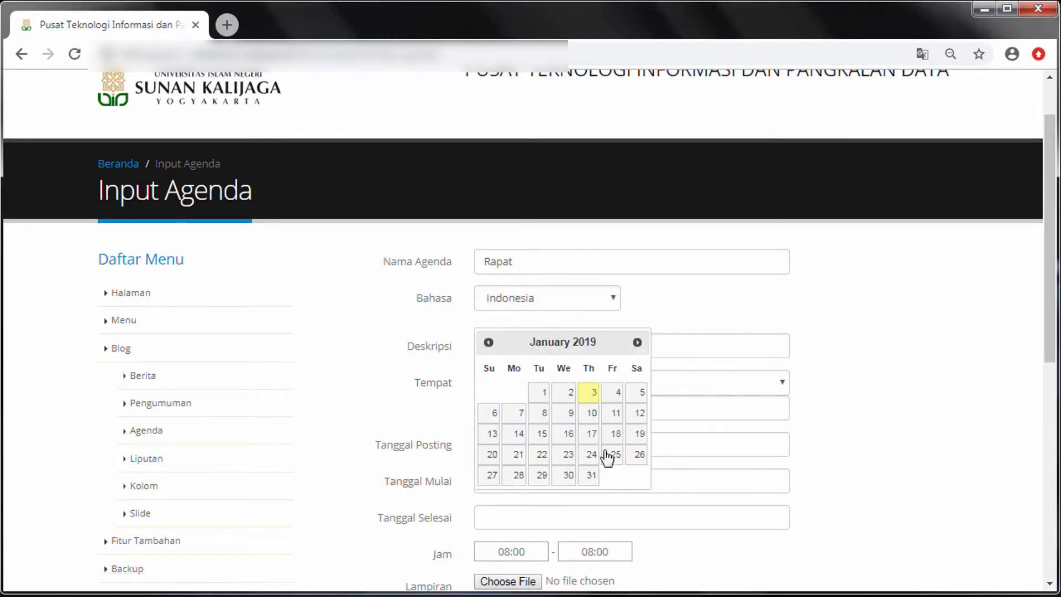
{"action": "left_click", "coordinate": [589, 393]}
Set the agenda end time to 10:00 and attach Gedung UIN.JPG
{"action": "scroll", "coordinate": [614, 497], "scroll_direction": "down", "scroll_amount": 1}
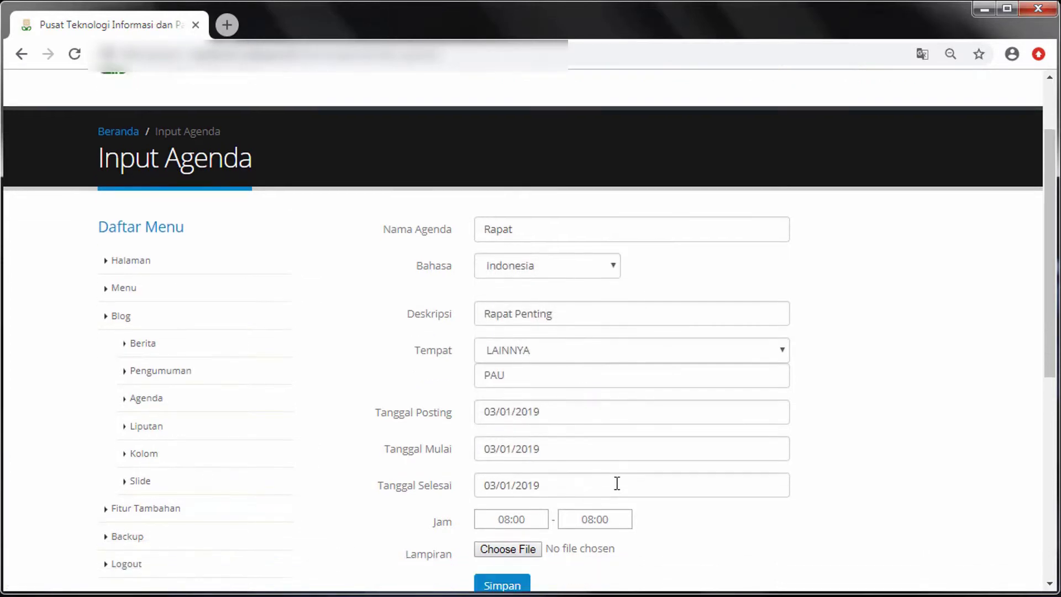
{"action": "scroll", "coordinate": [617, 483], "scroll_direction": "down", "scroll_amount": 2}
{"action": "left_click", "coordinate": [590, 412]}
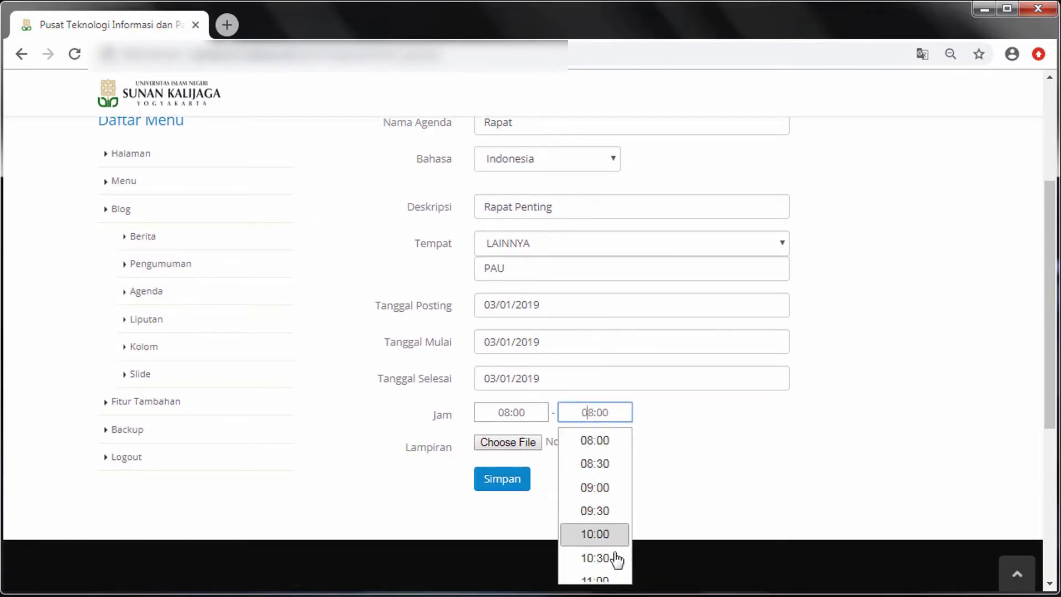
{"action": "left_click", "coordinate": [620, 532]}
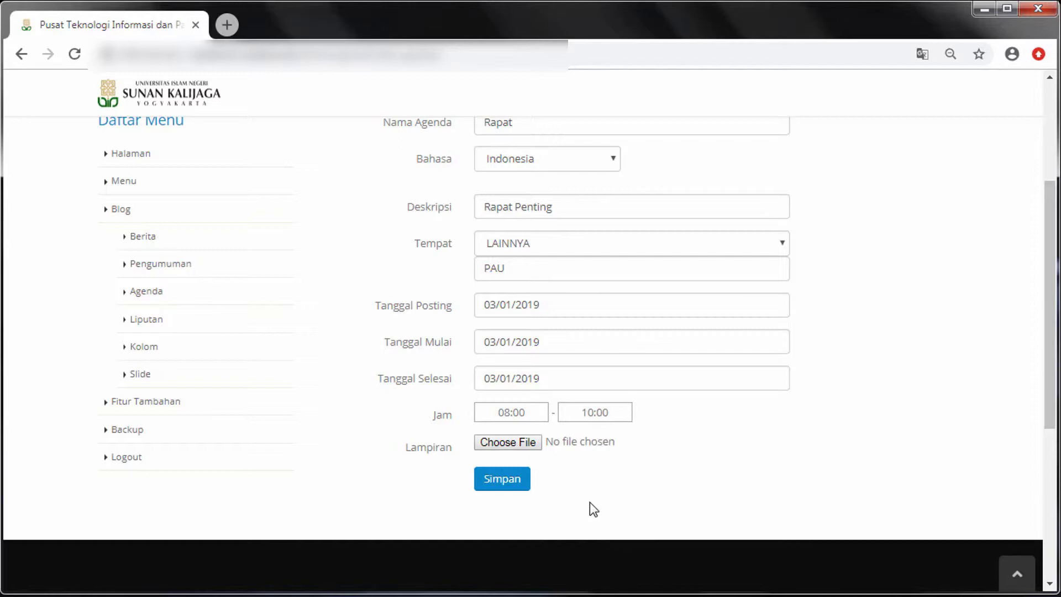
{"action": "left_click", "coordinate": [529, 446]}
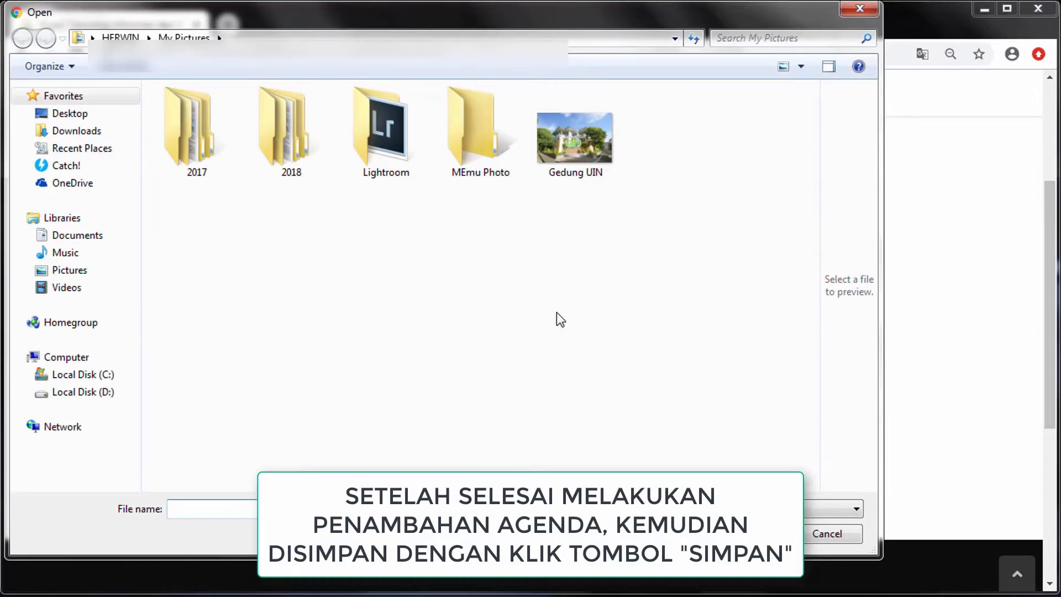
{"action": "double_click", "coordinate": [554, 154]}
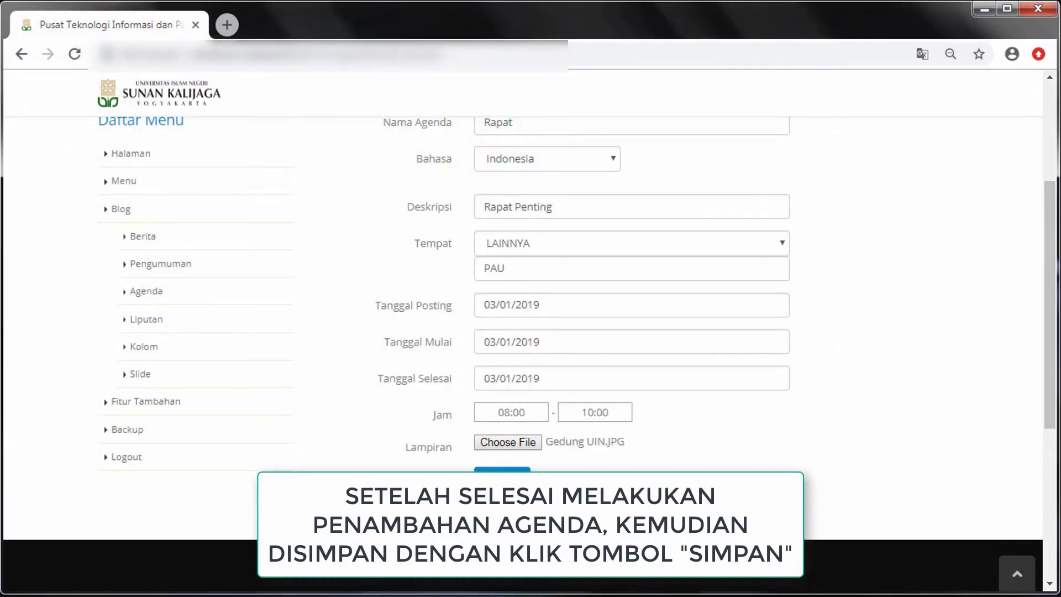
Save the Rapat agenda and verify its confirmation and new row in the Agenda table
{"action": "left_click", "coordinate": [520, 491]}
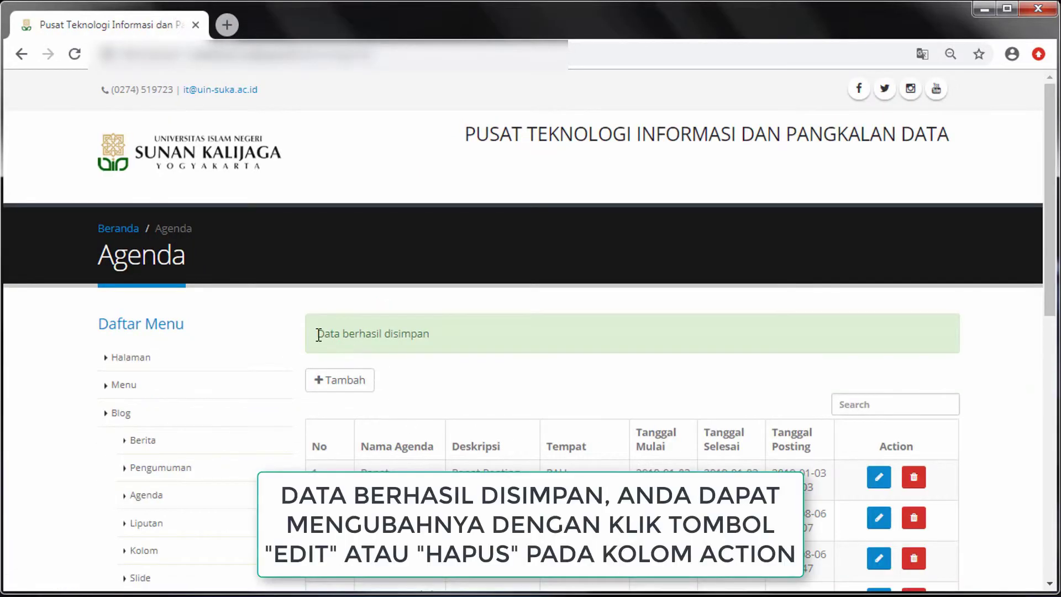
{"action": "left_click_drag", "start_coordinate": [316, 334], "coordinate": [442, 350]}
{"action": "left_click", "coordinate": [497, 377]}
{"action": "scroll", "coordinate": [498, 425], "scroll_direction": "down", "scroll_amount": 3}
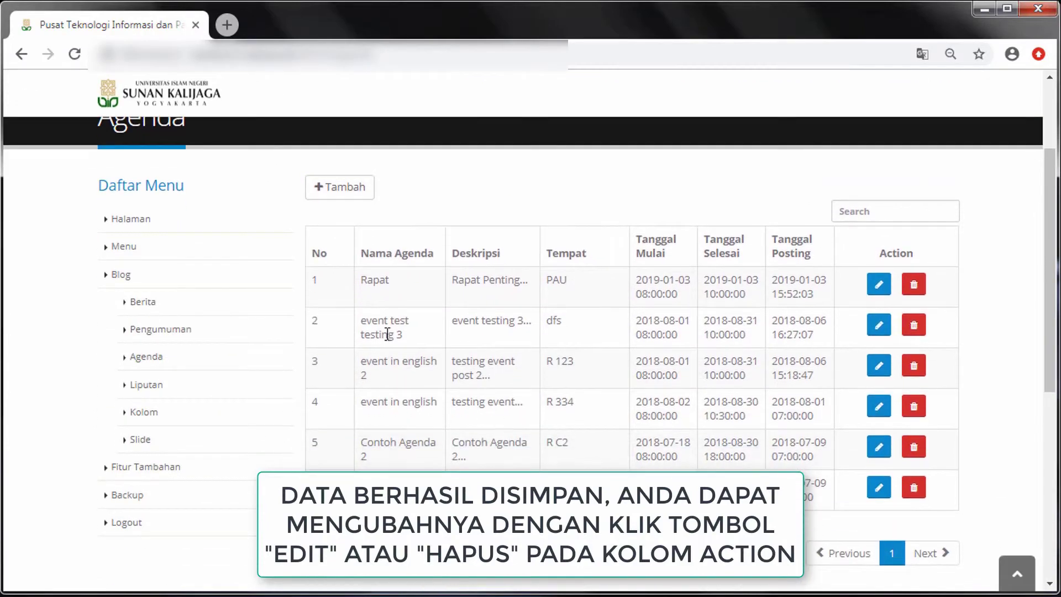
{"action": "left_click_drag", "start_coordinate": [360, 279], "coordinate": [427, 288]}
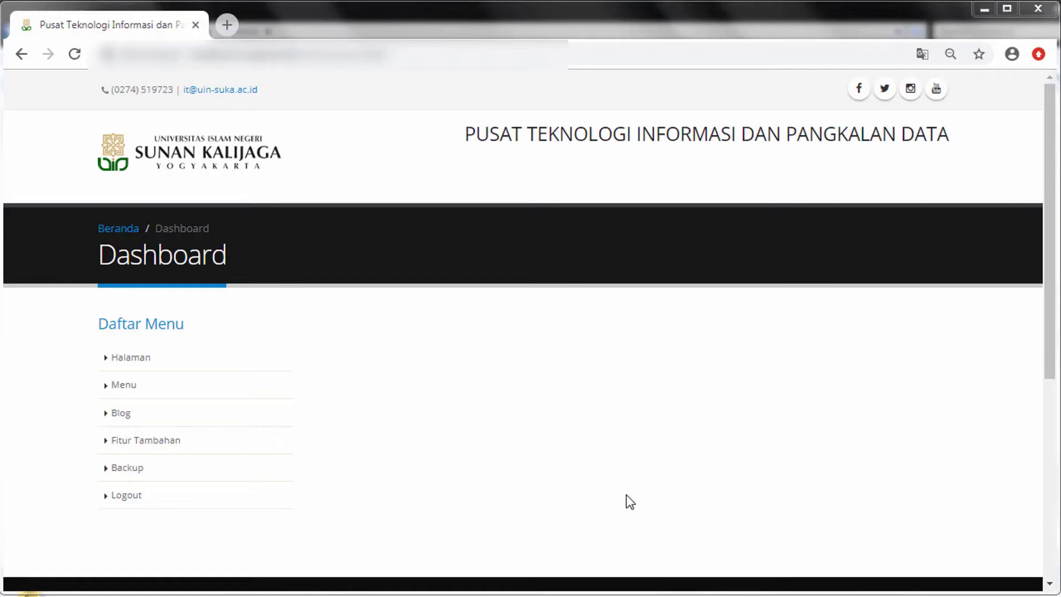
Start a new liputan titled 'Contoh Liputan' with summary 'Ringkasan Liputan'
{"action": "left_click", "coordinate": [168, 418]}
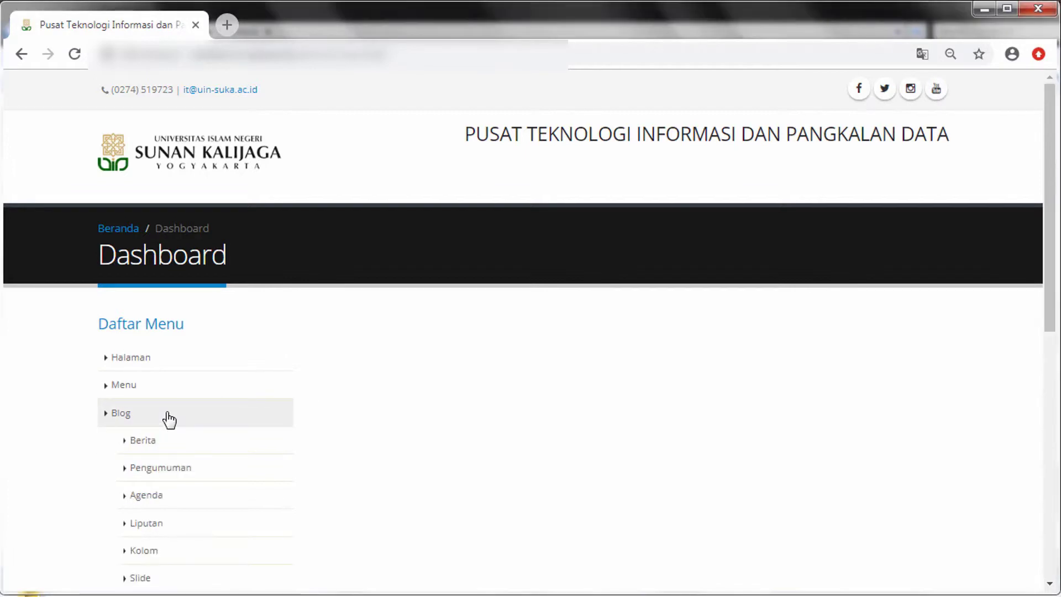
{"action": "left_click", "coordinate": [262, 531]}
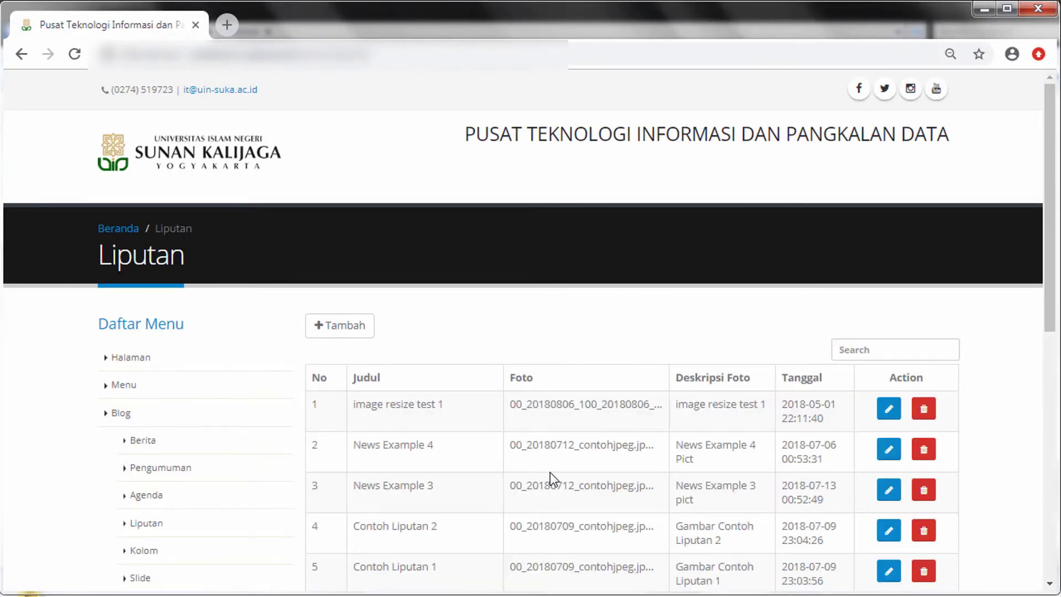
{"action": "scroll", "coordinate": [549, 472], "scroll_direction": "down", "scroll_amount": 1}
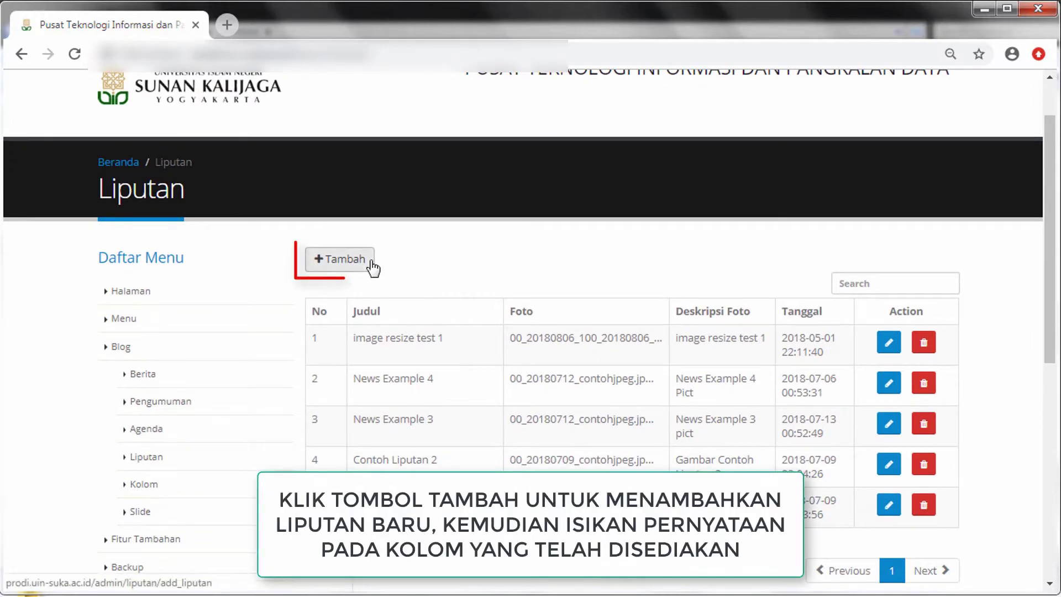
{"action": "left_click", "coordinate": [370, 264]}
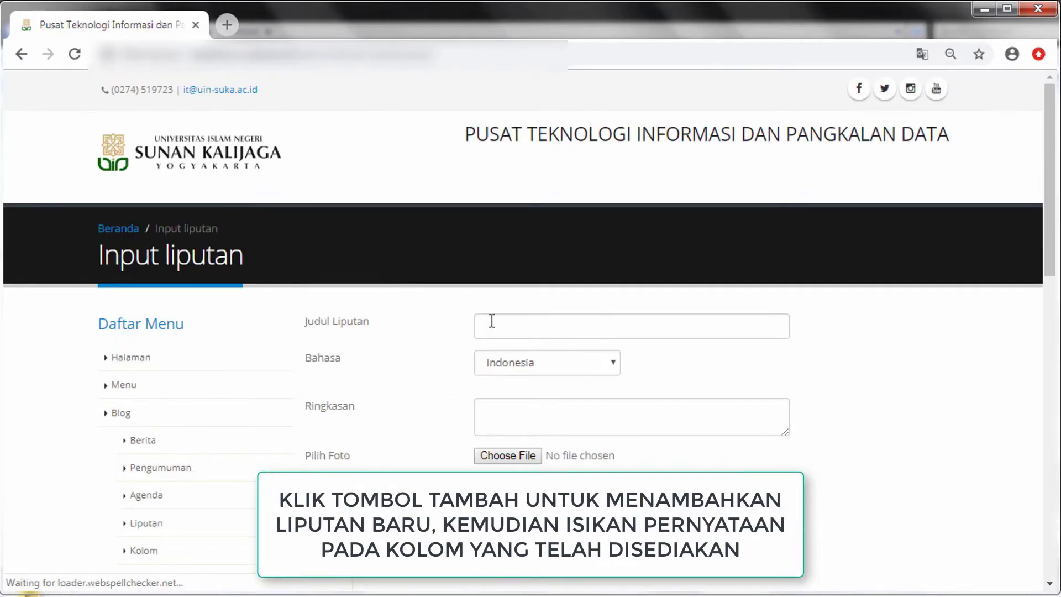
{"action": "left_click", "coordinate": [492, 322]}
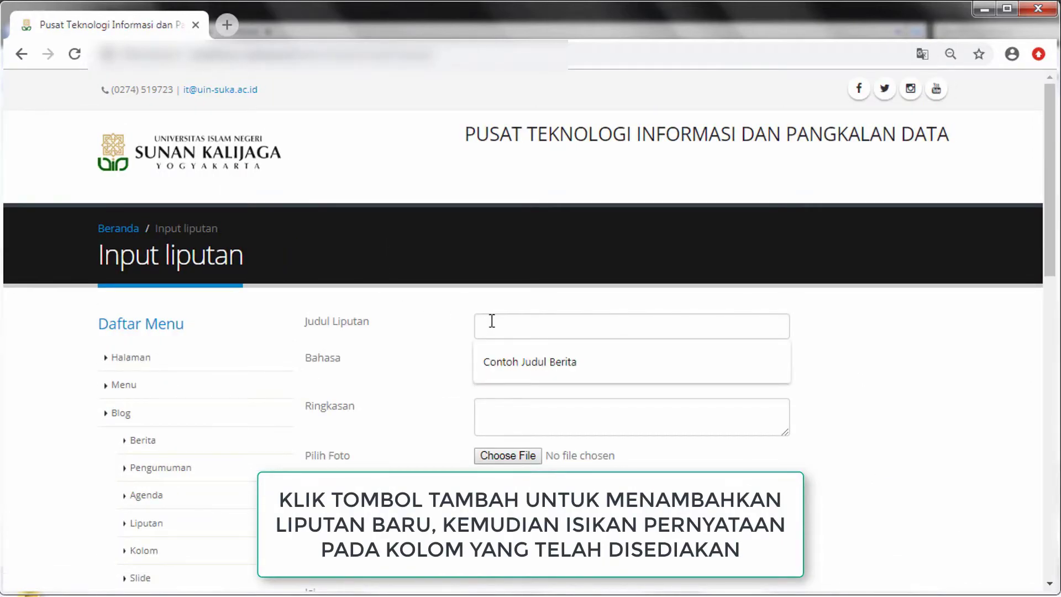
{"action": "type", "text": "Con"}
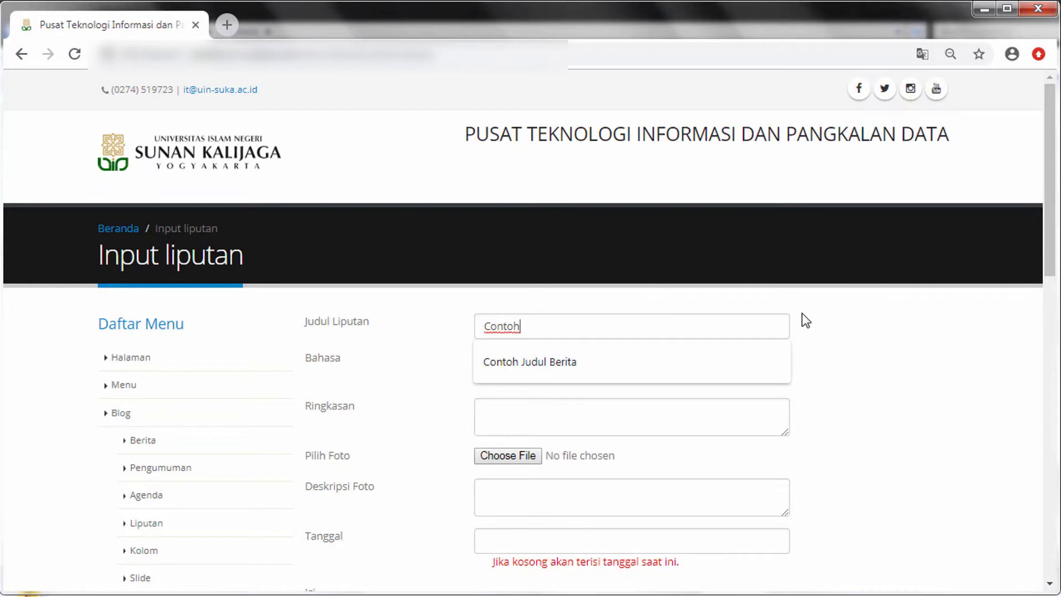
{"action": "type", "text": "toh Lip"}
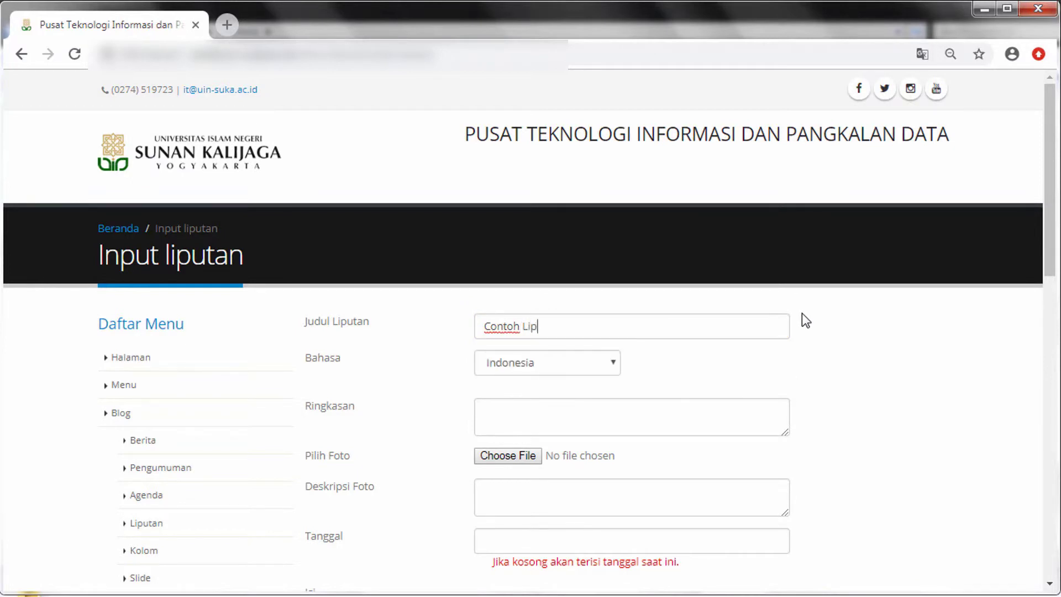
{"action": "type", "text": "utan"}
{"action": "left_click", "coordinate": [682, 420]}
{"action": "type", "text": "Ringkasan "}
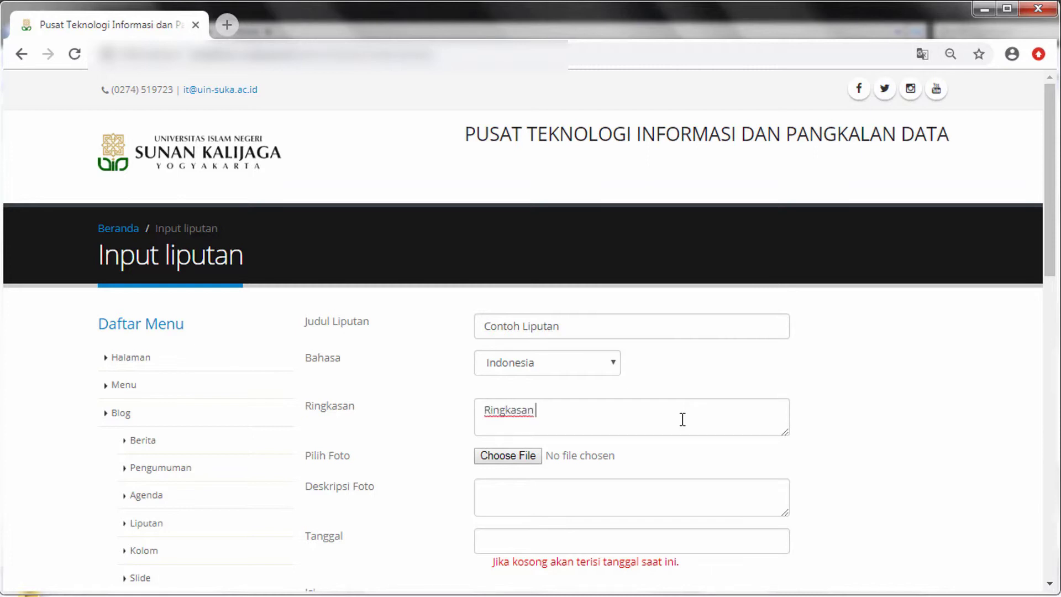
{"action": "type", "text": "Liputan"}
Attach the Gedung UIN.JPG photo to the liputan
{"action": "left_click", "coordinate": [528, 457]}
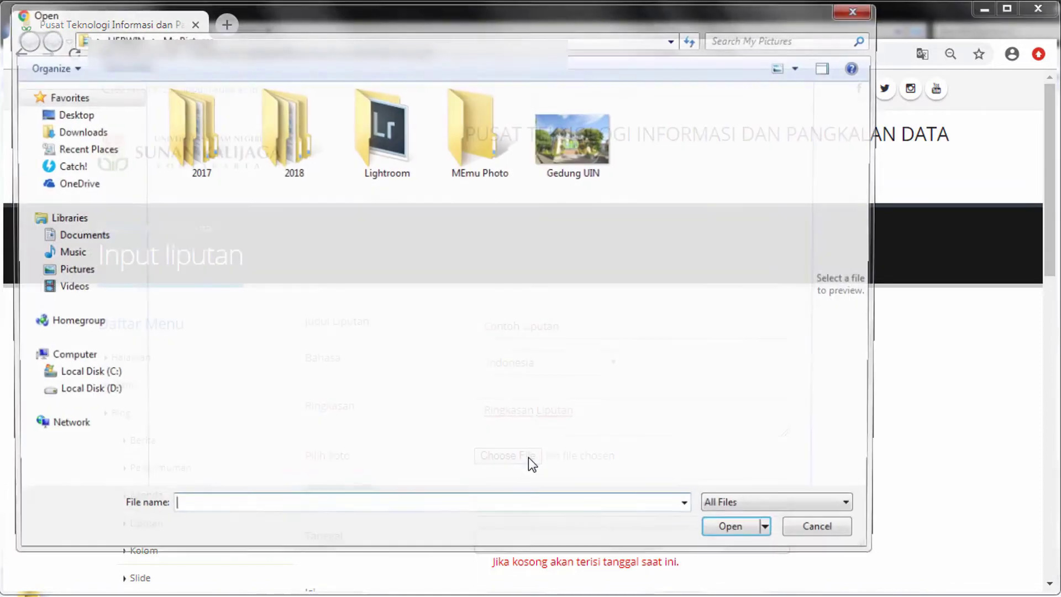
{"action": "left_click", "coordinate": [605, 158]}
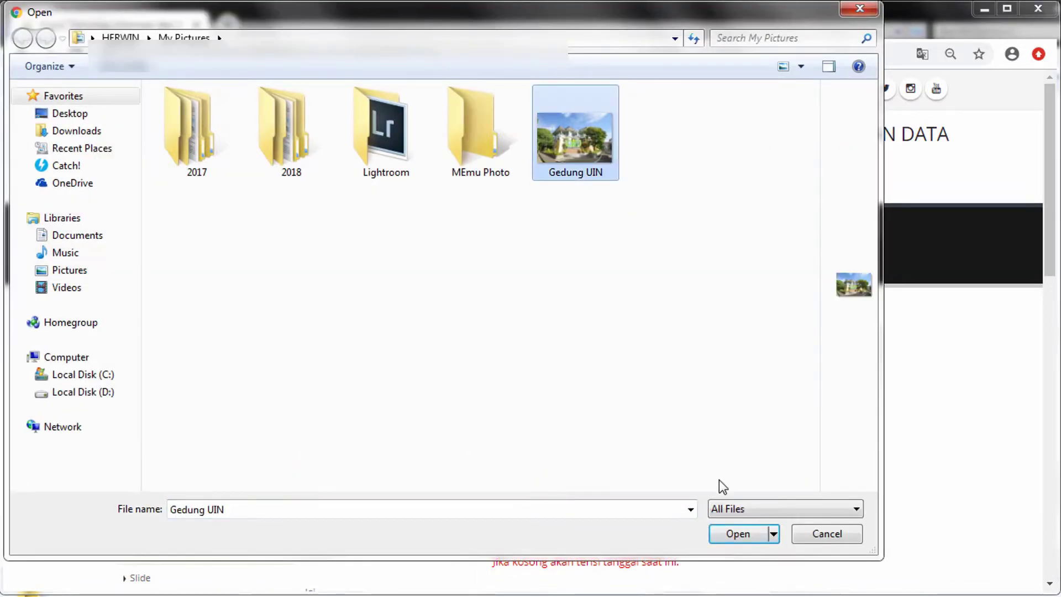
{"action": "left_click", "coordinate": [736, 534]}
{"action": "scroll", "coordinate": [663, 503], "scroll_direction": "down", "scroll_amount": 1}
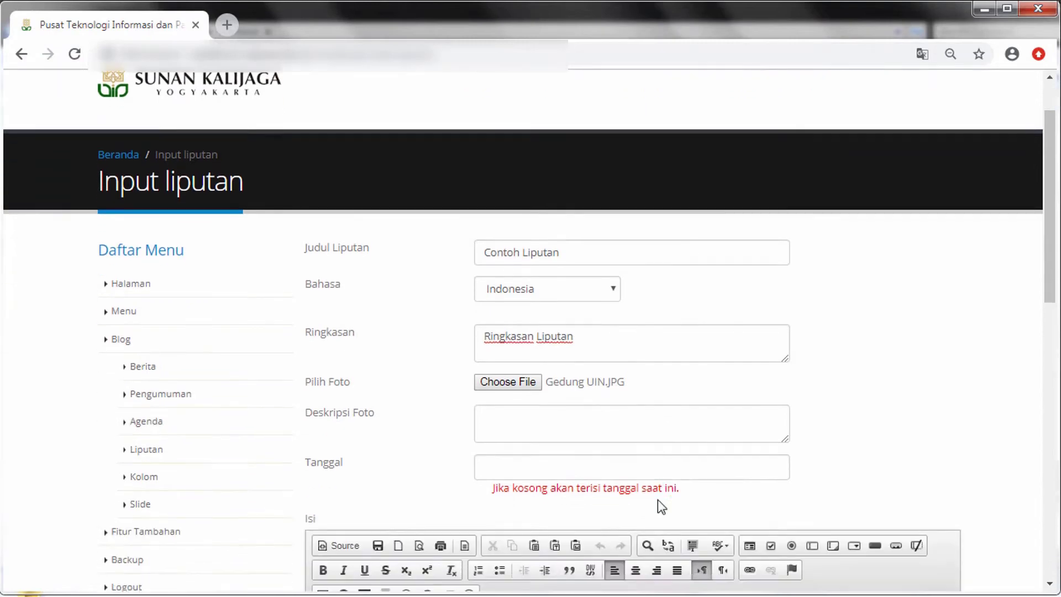
Enter photo description 'Deskripsi' and set the liputan date to 3 January 2019
{"action": "scroll", "coordinate": [658, 500], "scroll_direction": "down", "scroll_amount": 1}
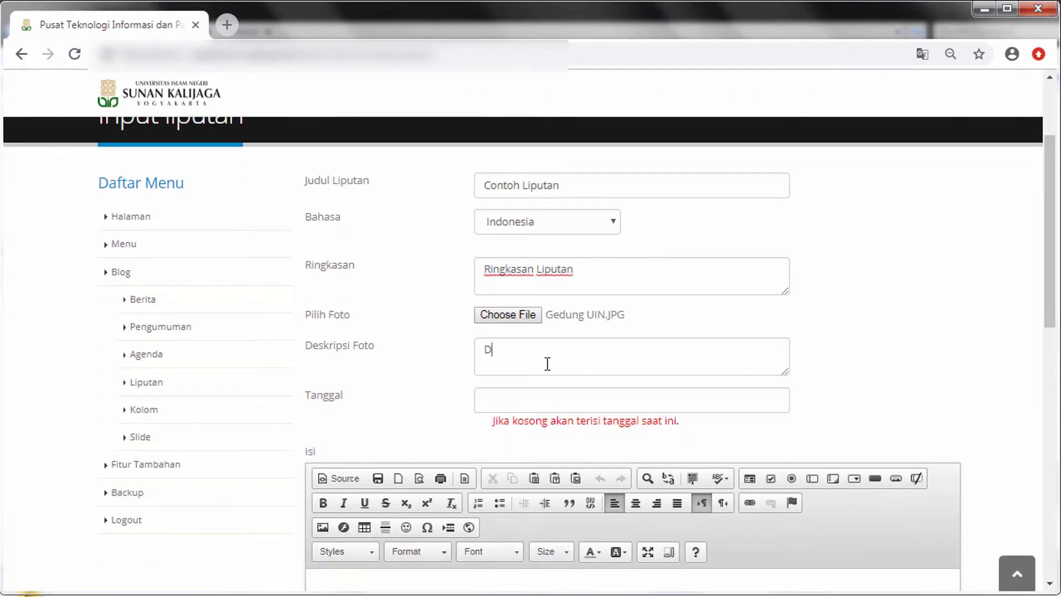
{"action": "left_click", "coordinate": [547, 364]}
{"action": "type", "text": "Deskripsi Foto"}
{"action": "left_click", "coordinate": [608, 396]}
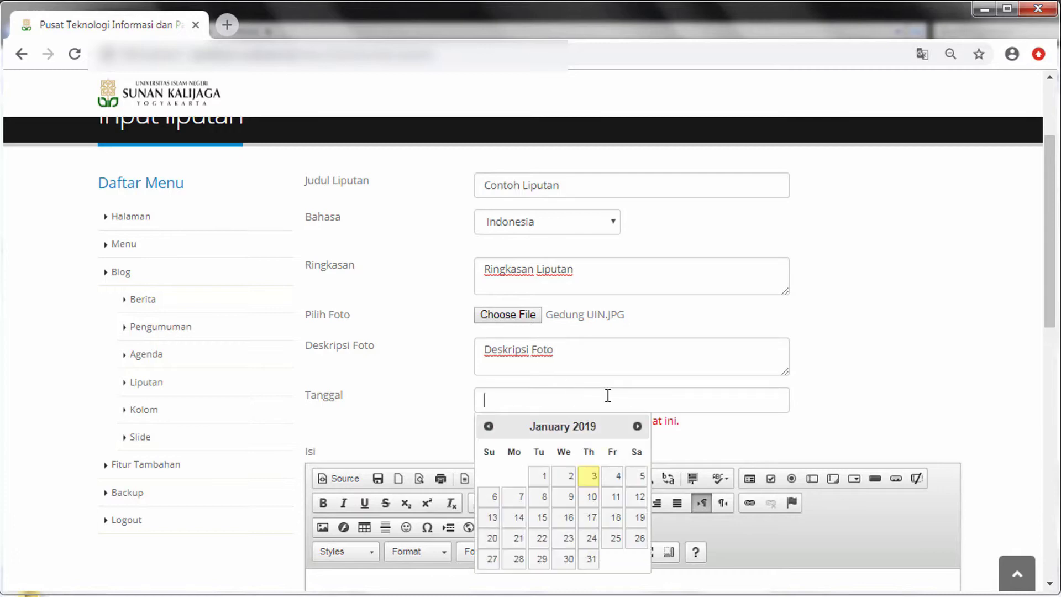
{"action": "left_click", "coordinate": [589, 475]}
Keep the content paragraph left-aligned and save the Contoh Liputan entry
{"action": "scroll", "coordinate": [589, 479], "scroll_direction": "down", "scroll_amount": 4}
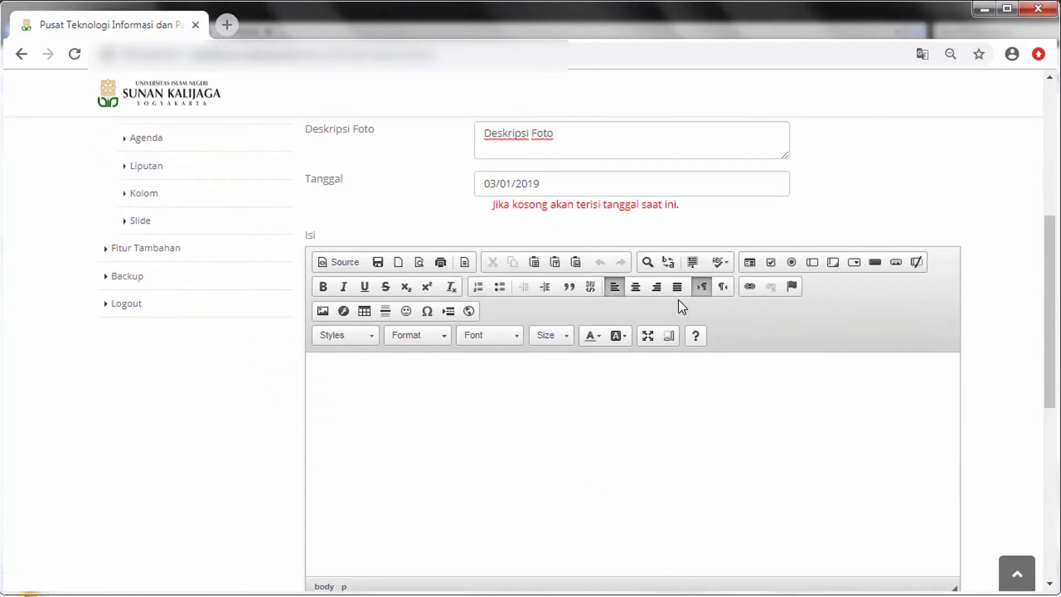
{"action": "left_click", "coordinate": [655, 287]}
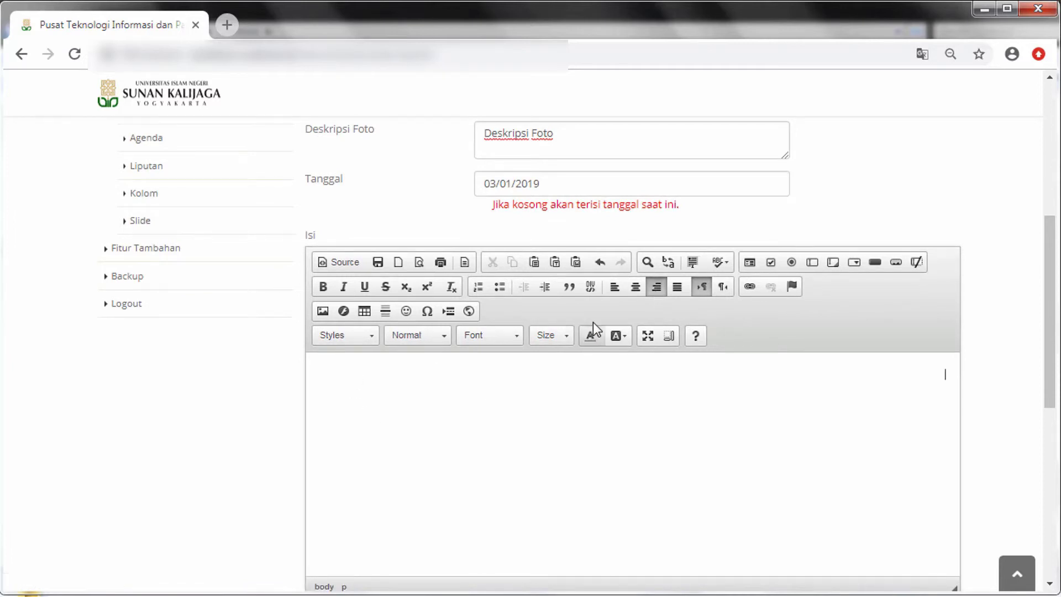
{"action": "left_click", "coordinate": [620, 286]}
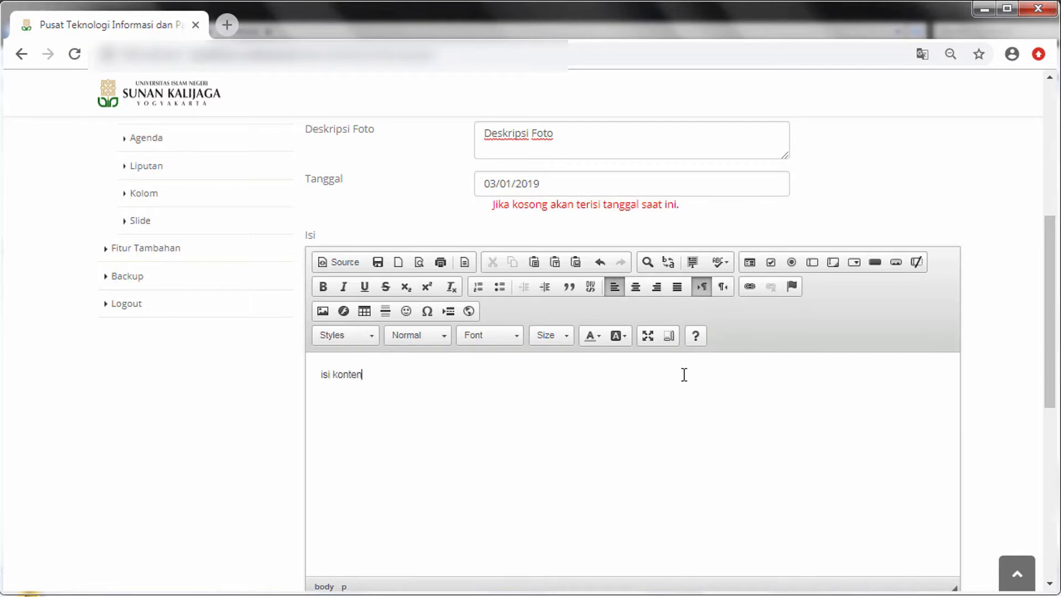
{"action": "scroll", "coordinate": [683, 376], "scroll_direction": "down", "scroll_amount": 5}
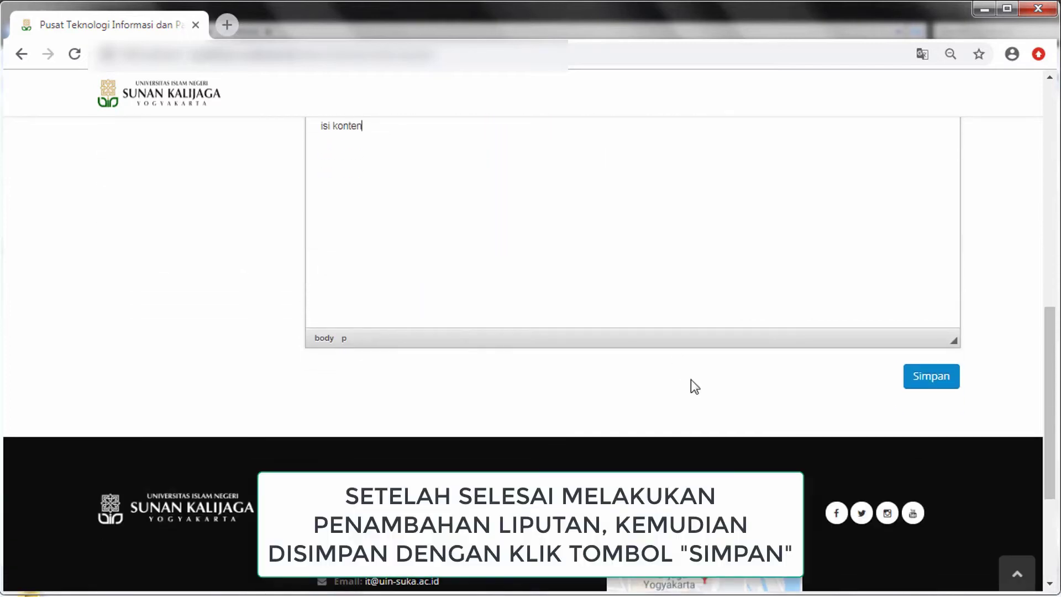
{"action": "left_click", "coordinate": [946, 390]}
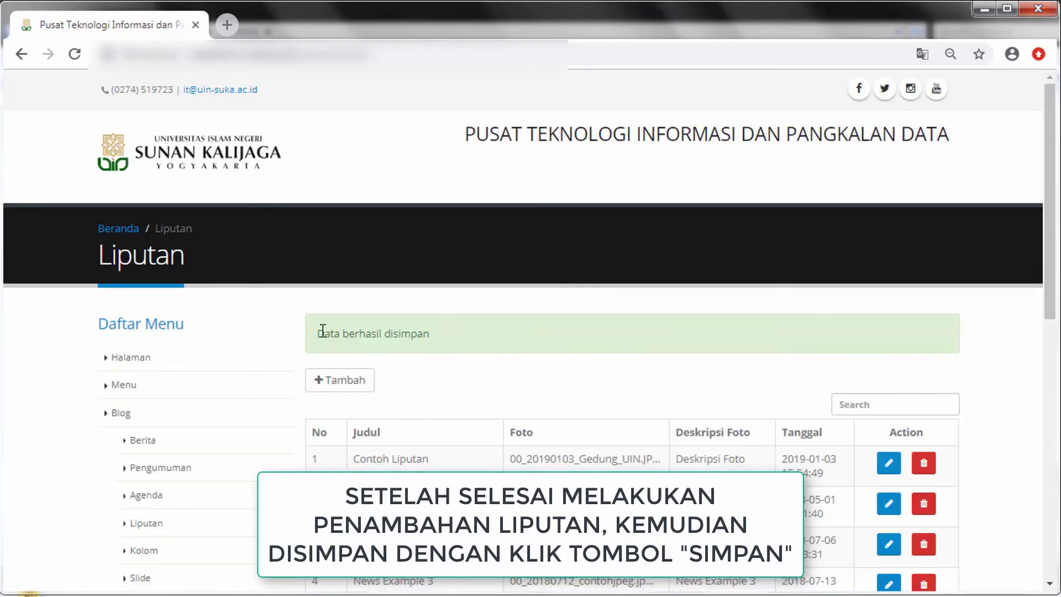
Check the save message and search the liputan list with 'c' to find Contoh Liputan
{"action": "left_click_drag", "start_coordinate": [320, 336], "coordinate": [436, 354]}
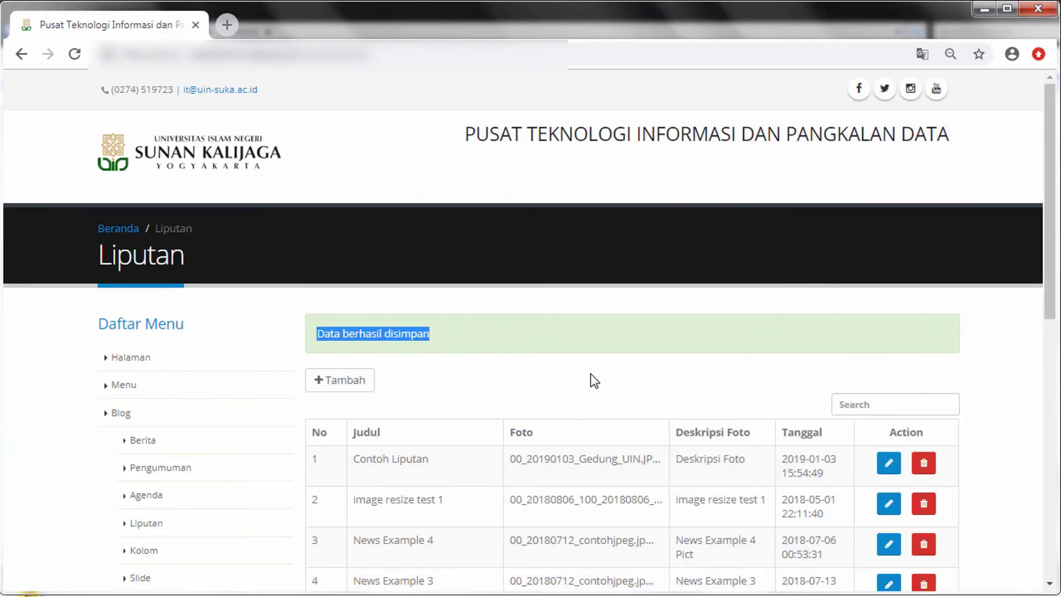
{"action": "scroll", "coordinate": [850, 360], "scroll_direction": "down", "scroll_amount": 1}
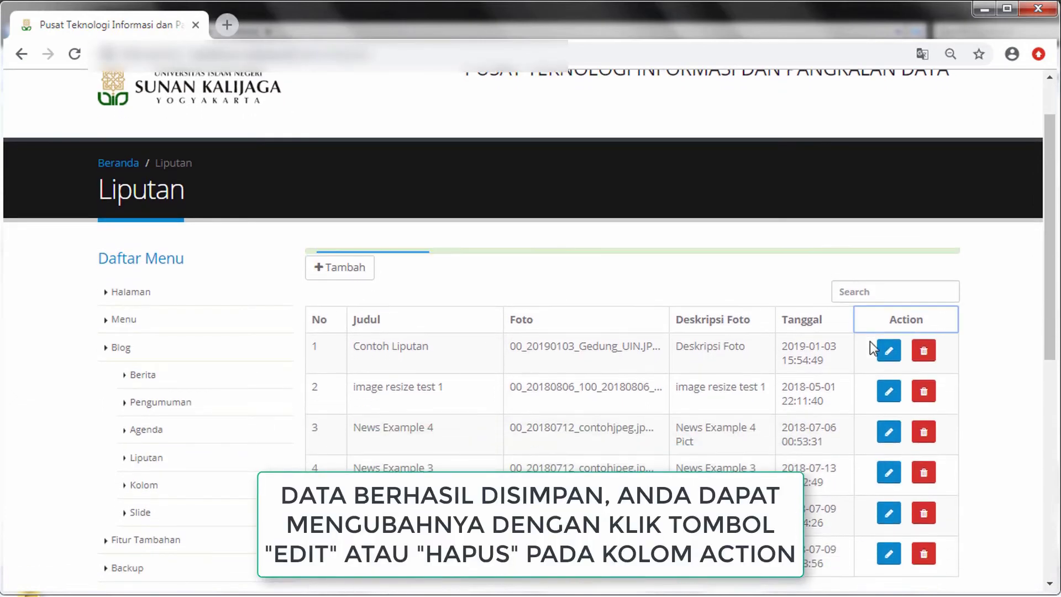
{"action": "left_click", "coordinate": [873, 285]}
{"action": "type", "text": "contoh"}
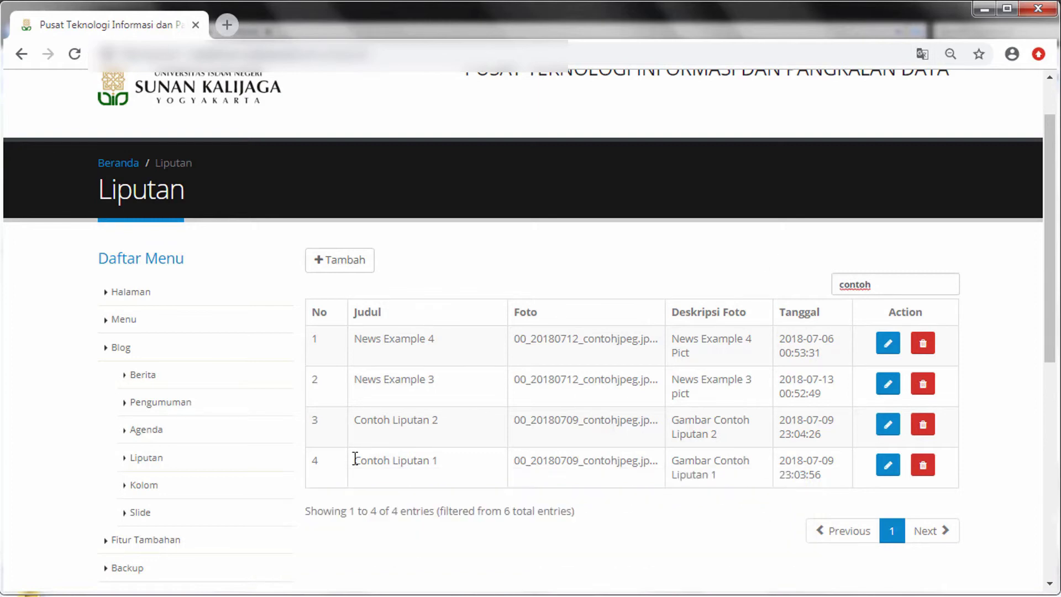
{"action": "left_click_drag", "start_coordinate": [356, 458], "coordinate": [446, 472]}
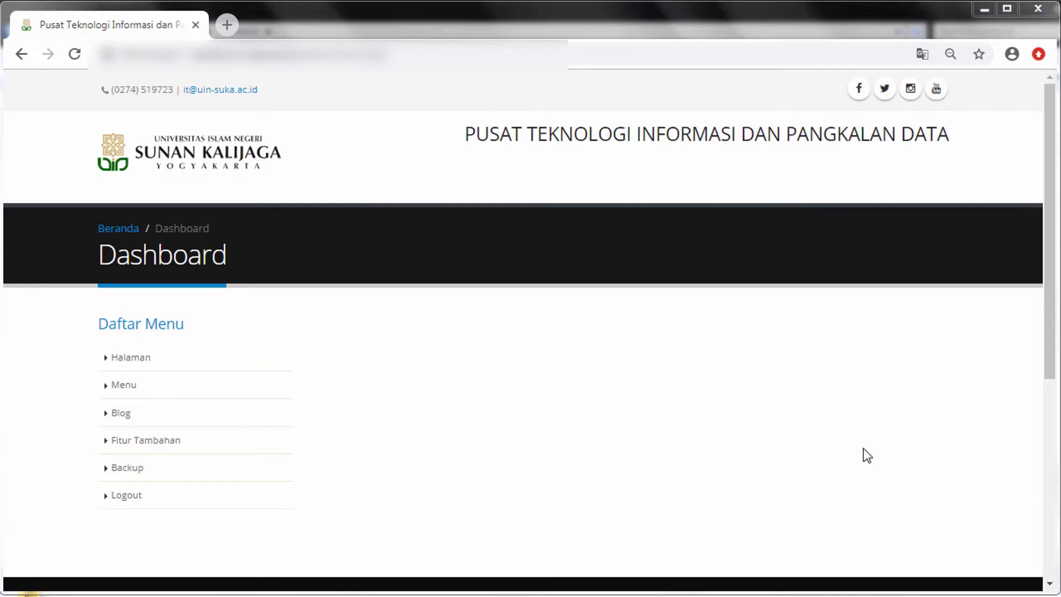
Start a new kolom titled 'Kolom Baru 2' in Bahasa Indonesia
{"action": "left_click", "coordinate": [187, 419]}
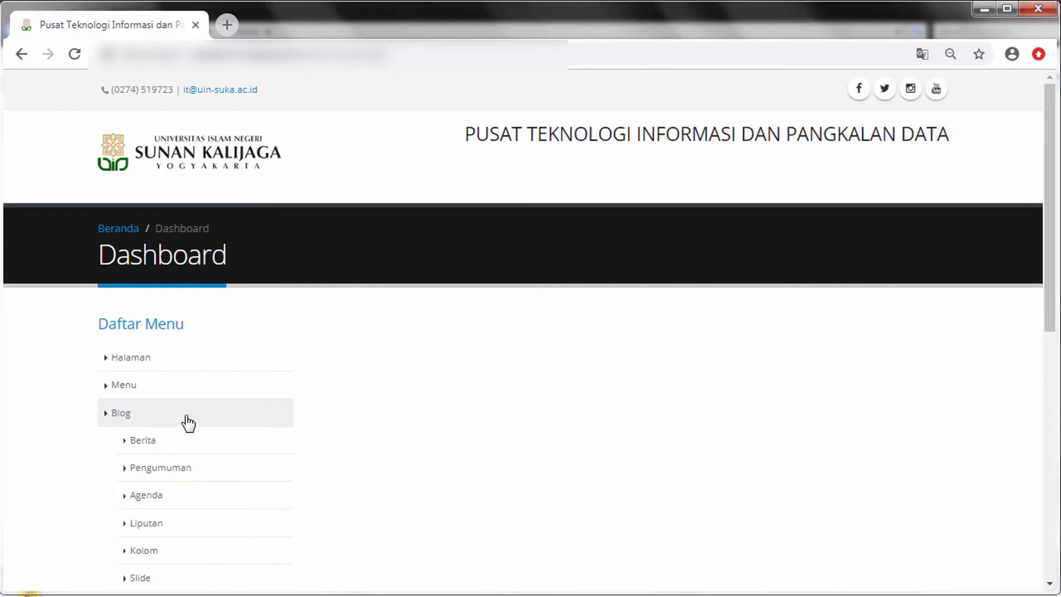
{"action": "left_click", "coordinate": [246, 561]}
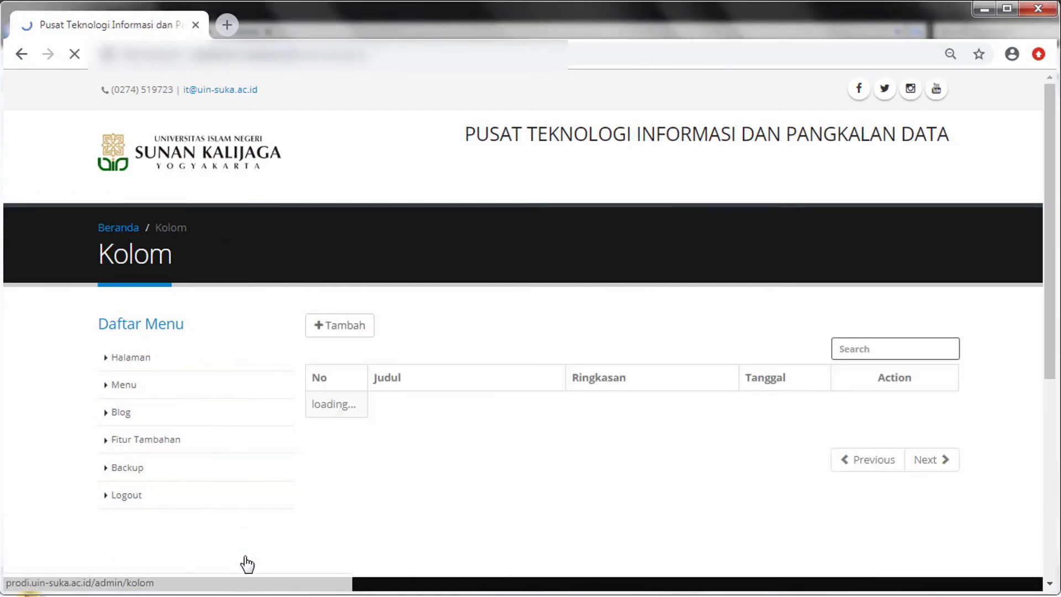
{"action": "left_click", "coordinate": [371, 336]}
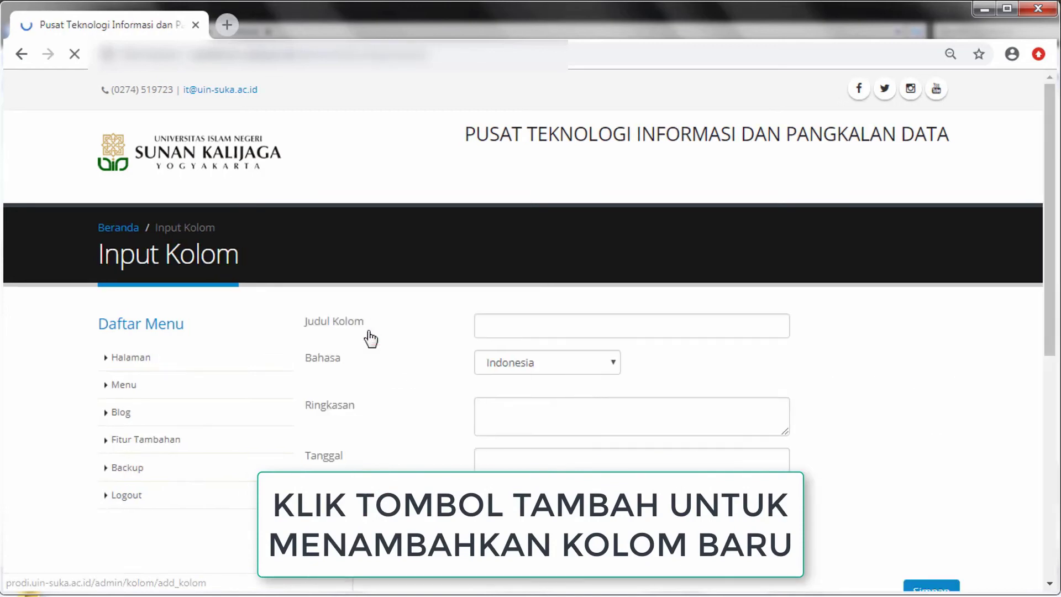
{"action": "left_click", "coordinate": [578, 321]}
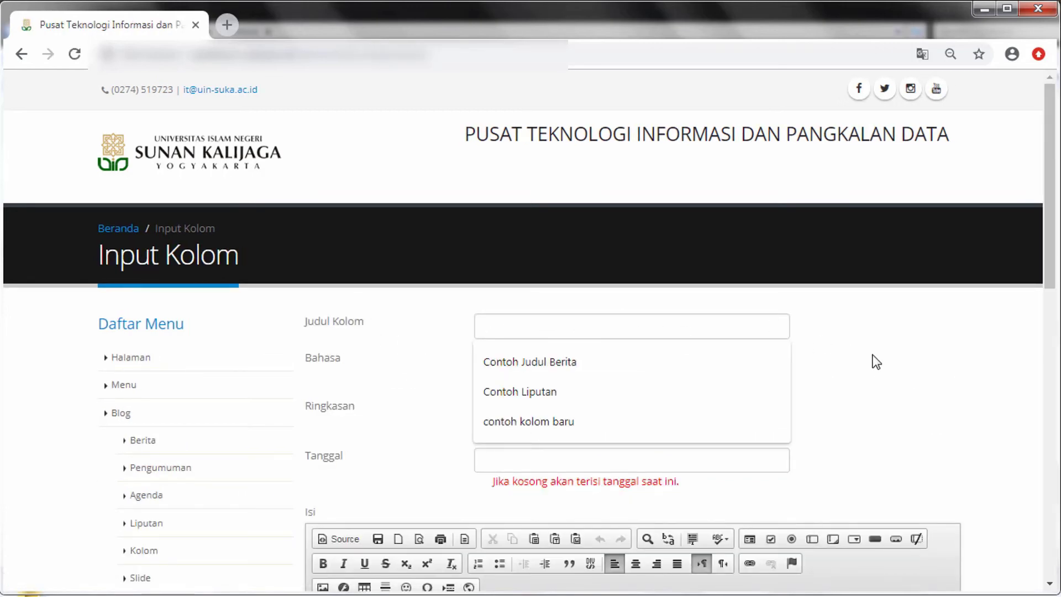
{"action": "type", "text": "Kolom Baru 2"}
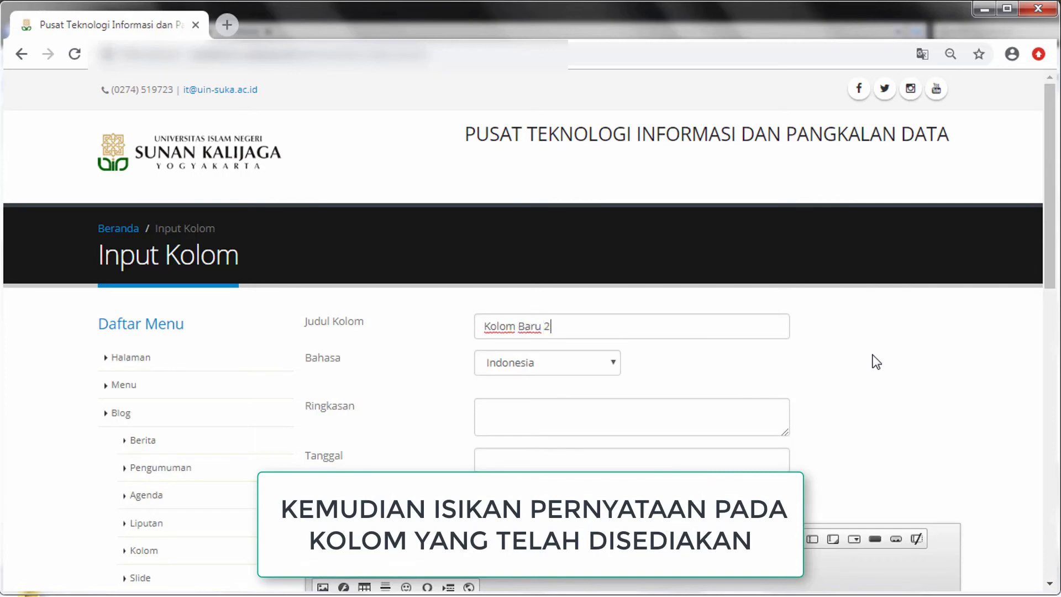
{"action": "left_click", "coordinate": [598, 366]}
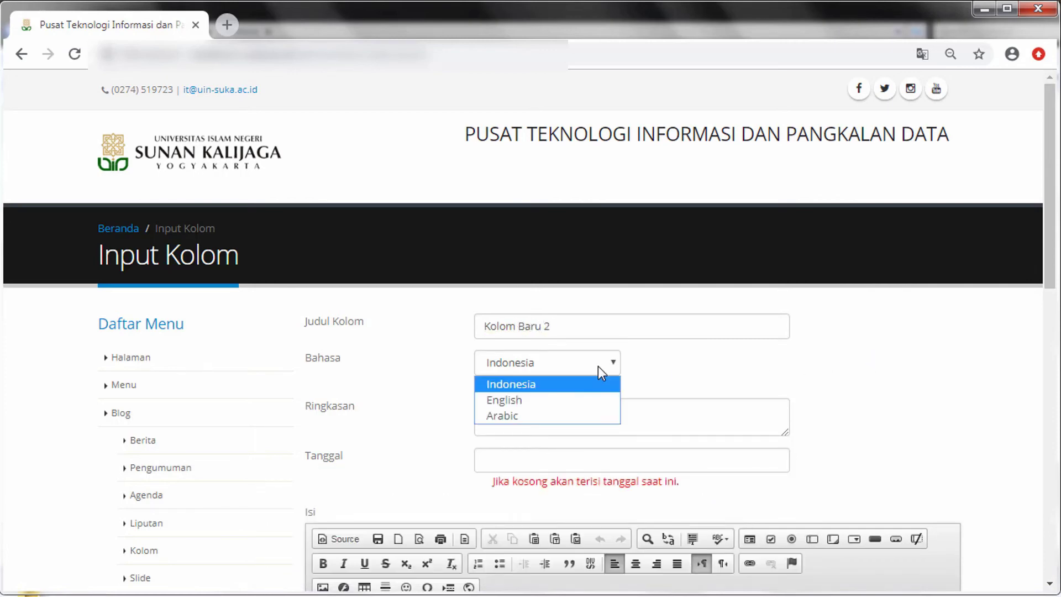
{"action": "left_click", "coordinate": [563, 385]}
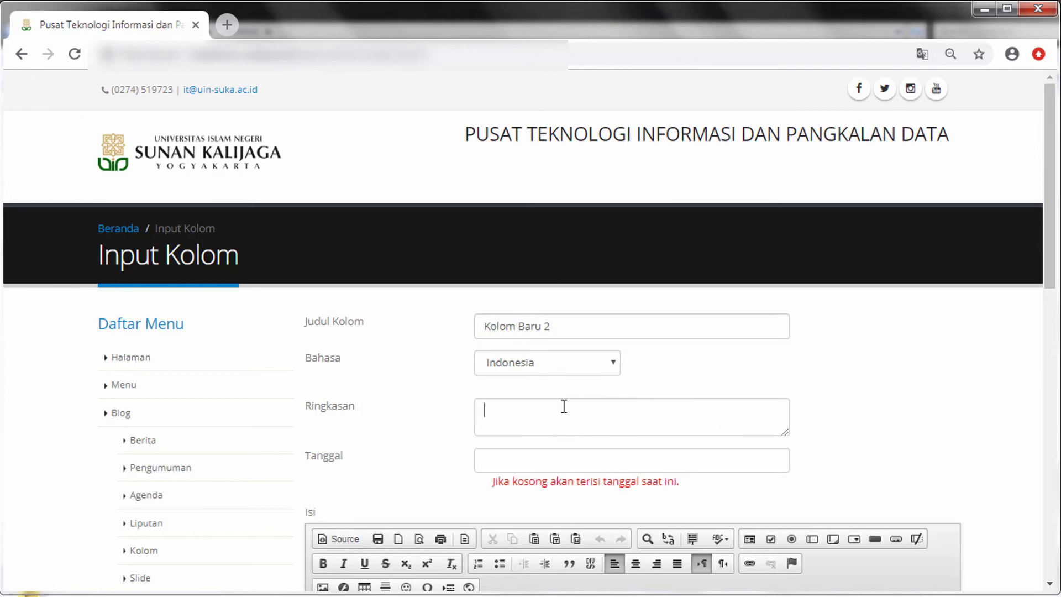
Enter summary 'Ringkasan' and set the kolom date to 10 January 2019
{"action": "left_click", "coordinate": [563, 406]}
{"action": "type", "text": "Ringkasan"}
{"action": "left_click", "coordinate": [578, 459]}
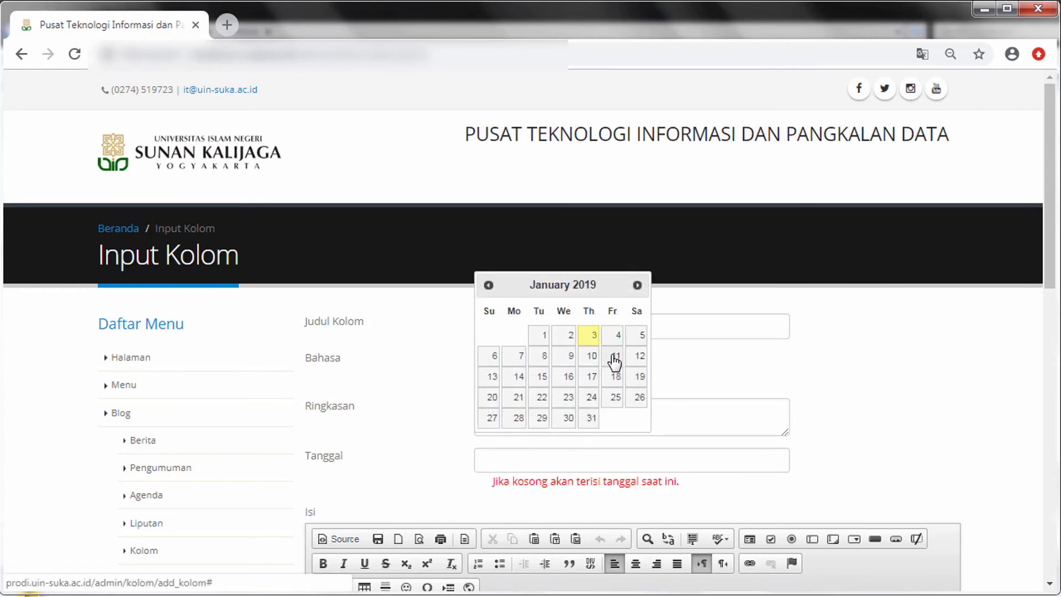
{"action": "left_click", "coordinate": [594, 359]}
Type left-aligned content 'isi konten' in the kolom editor
{"action": "scroll", "coordinate": [674, 459], "scroll_direction": "down", "scroll_amount": 5}
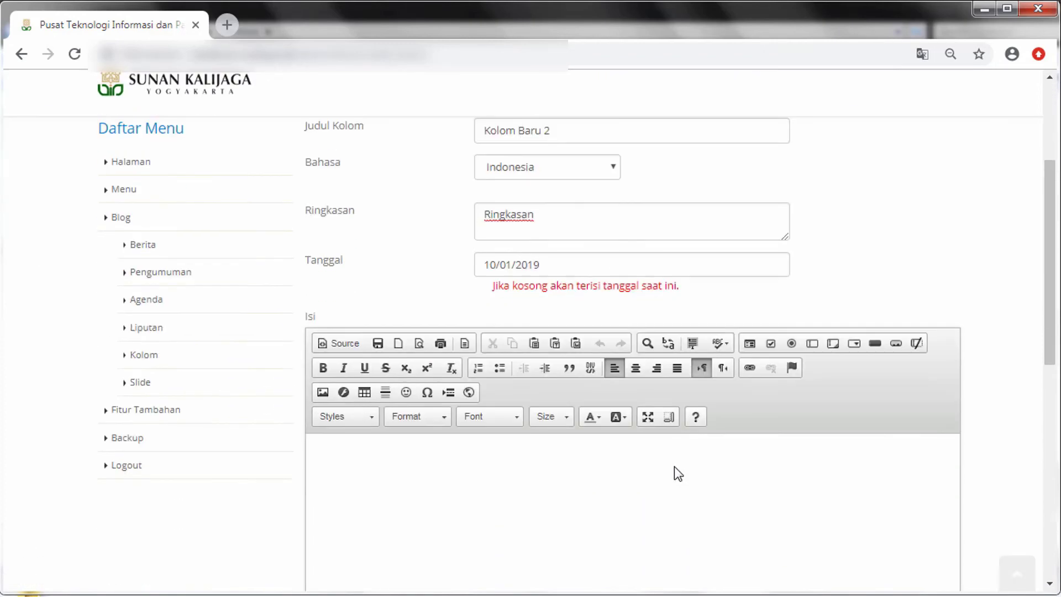
{"action": "left_click", "coordinate": [631, 277]}
{"action": "left_click", "coordinate": [615, 276]}
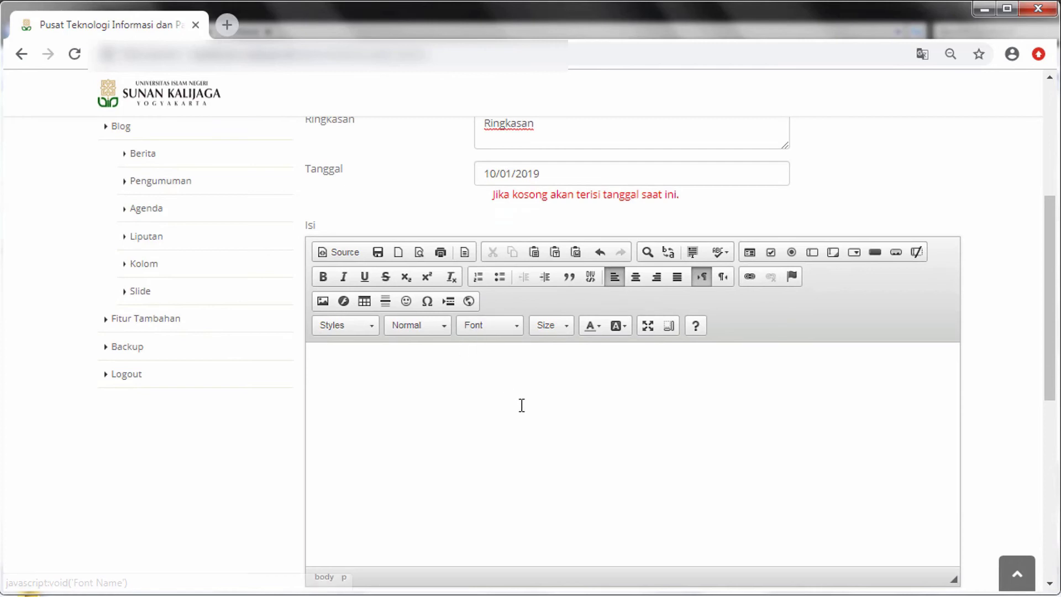
{"action": "type", "text": "isi konten"}
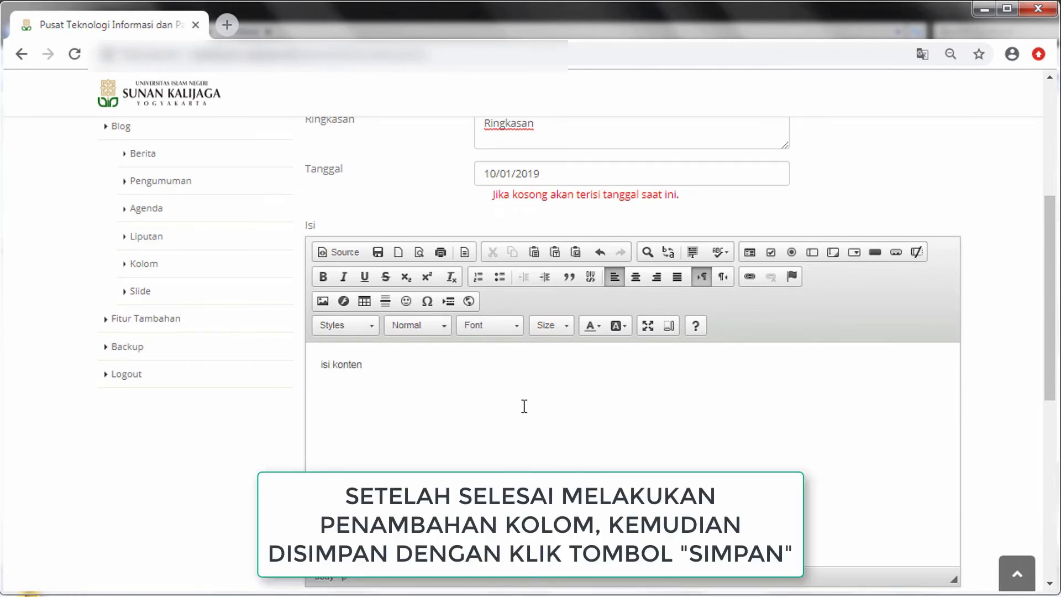
{"action": "scroll", "coordinate": [523, 394], "scroll_direction": "down", "scroll_amount": 3}
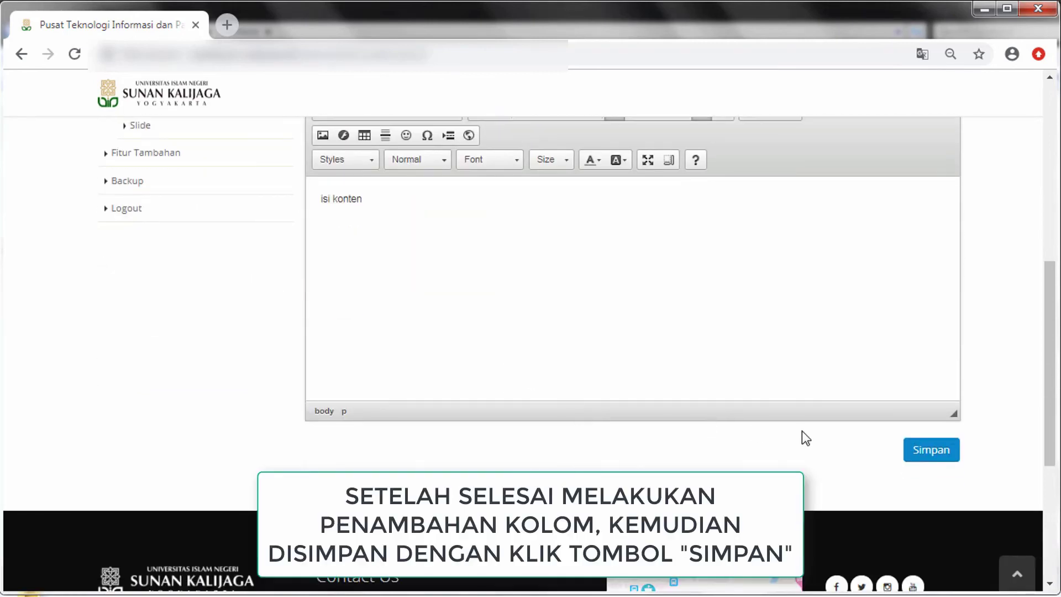
Save Kolom Baru 2, confirm 'Data berhasil disimpan', and check it heads the list dated 2019-01-10
{"action": "left_click", "coordinate": [955, 458]}
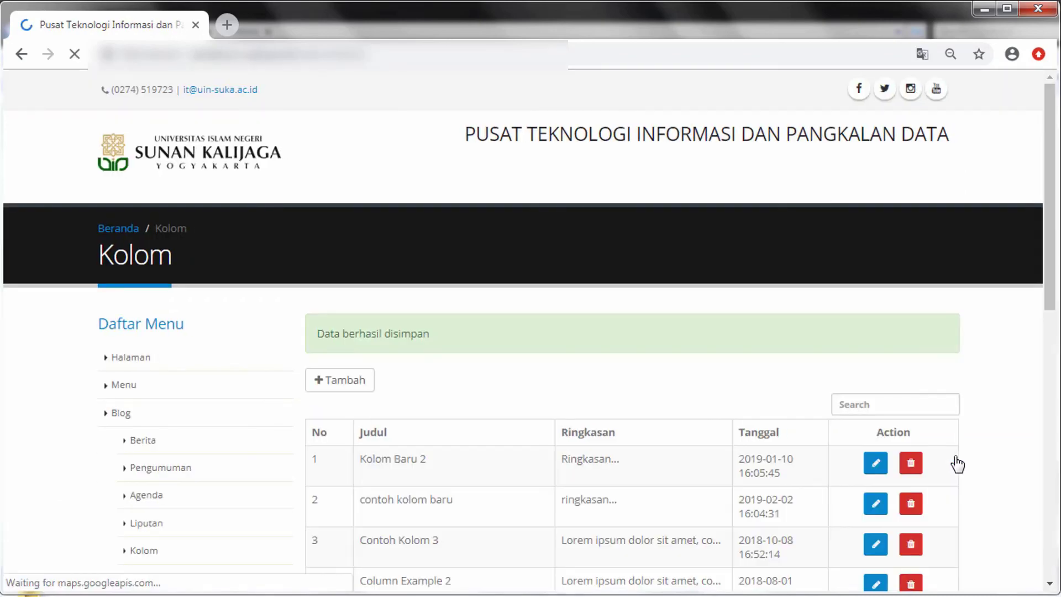
{"action": "left_click_drag", "start_coordinate": [318, 331], "coordinate": [466, 337]}
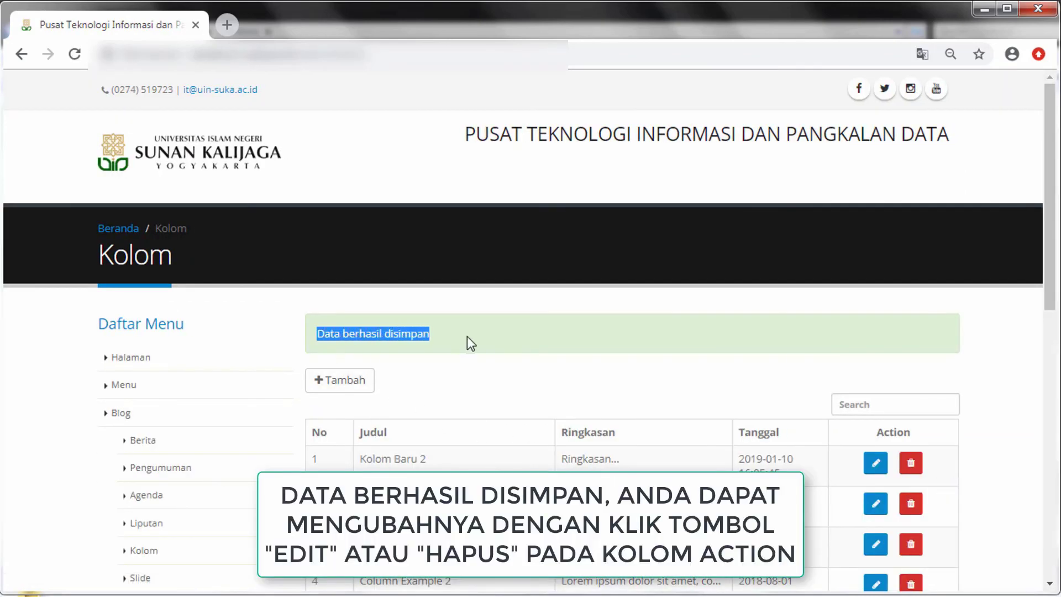
{"action": "scroll", "coordinate": [466, 336], "scroll_direction": "down", "scroll_amount": 1}
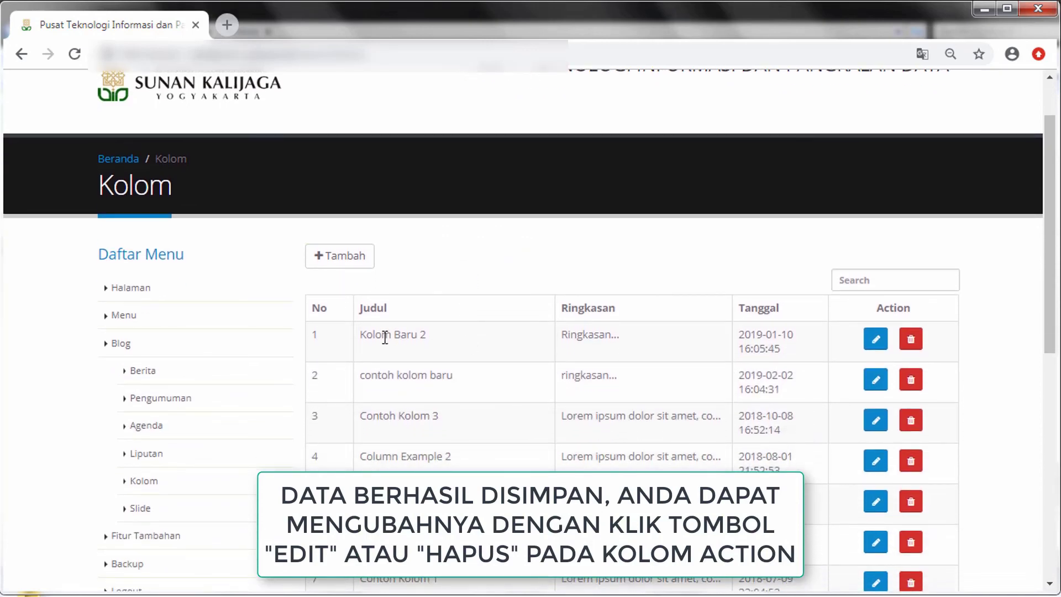
{"action": "left_click_drag", "start_coordinate": [361, 337], "coordinate": [469, 343]}
{"action": "left_click", "coordinate": [469, 343]}
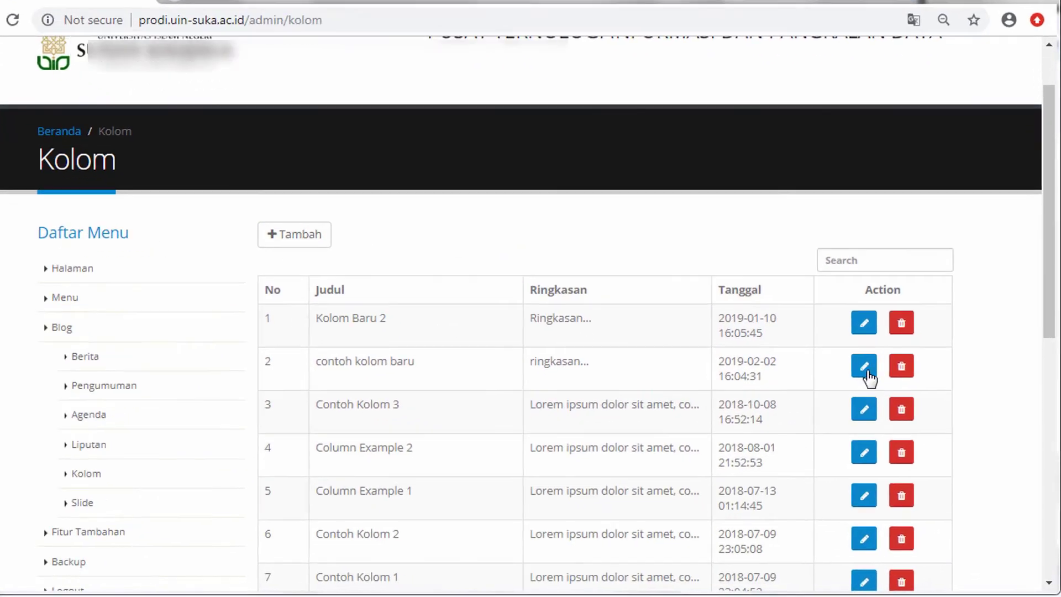